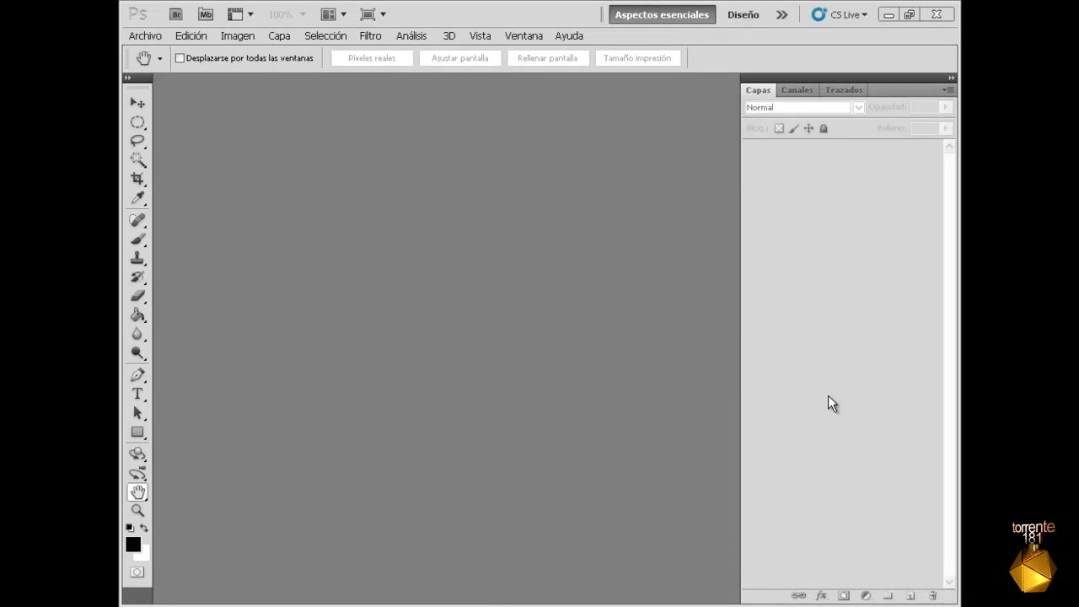
# Step: Select the Move tool and switch to Adobe Bridge showing the 'crear tu propio avatar' folder
pyautogui.click(139, 103)
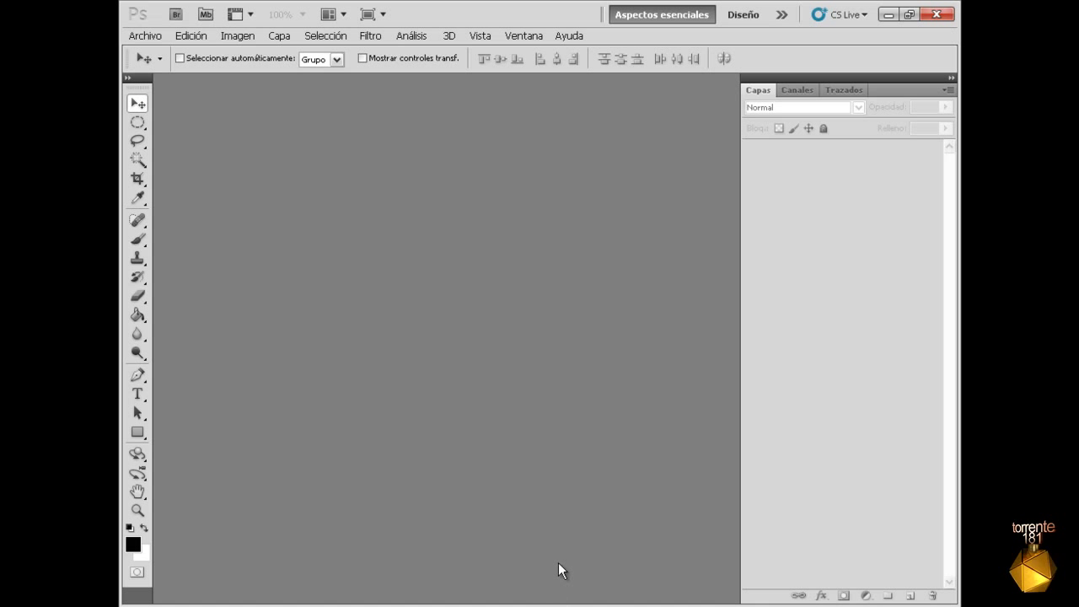
pyautogui.hotkey('alt', 'Tab')
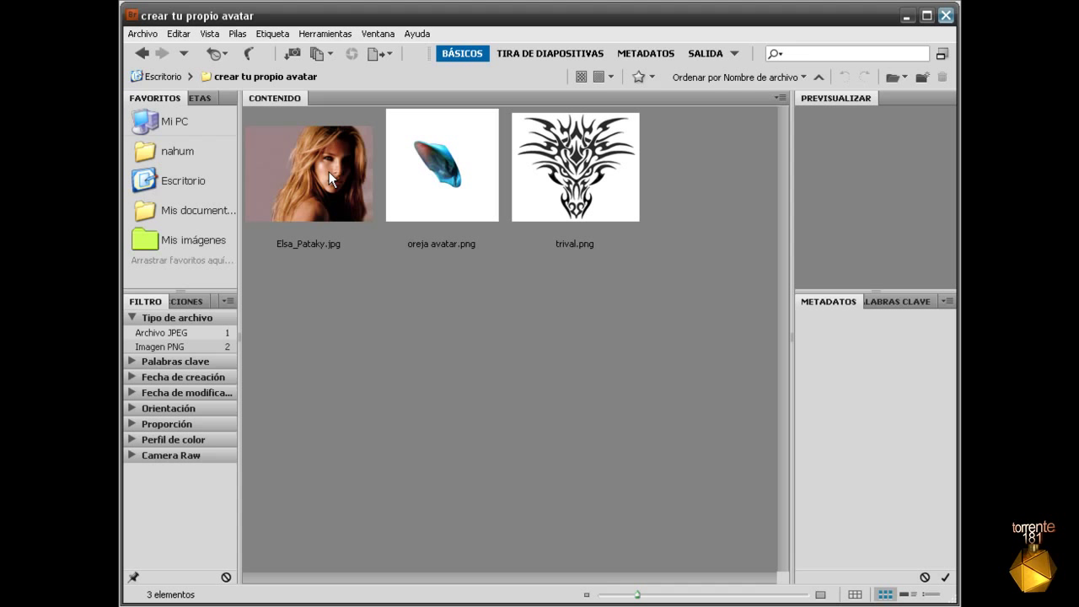
# Step: Preview oreja avatar.png and trival.png, then open all three folder images in Photoshop
pyautogui.click(458, 166)
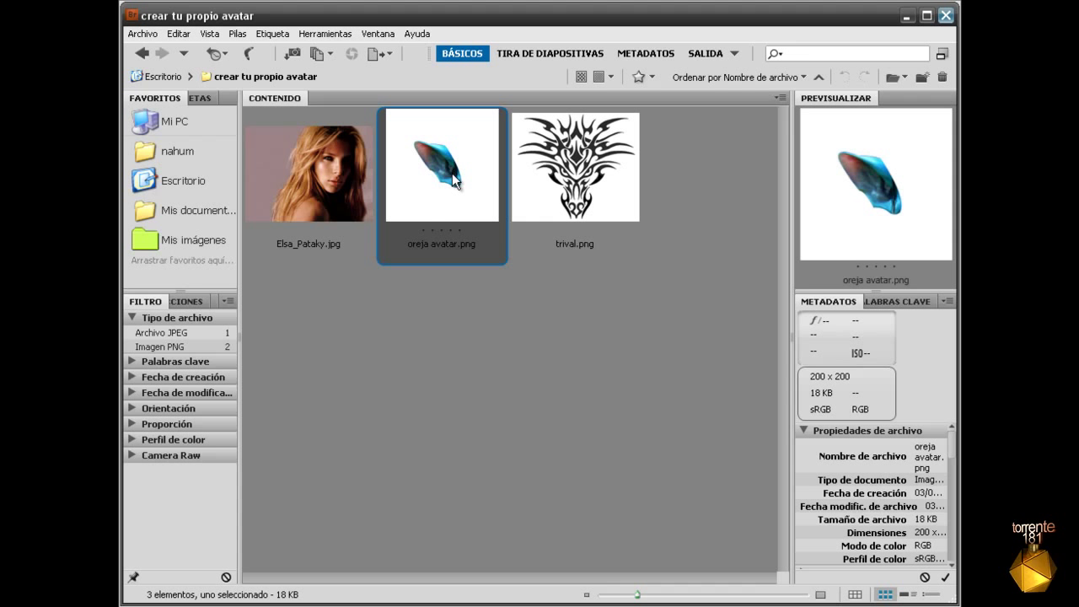
pyautogui.click(588, 179)
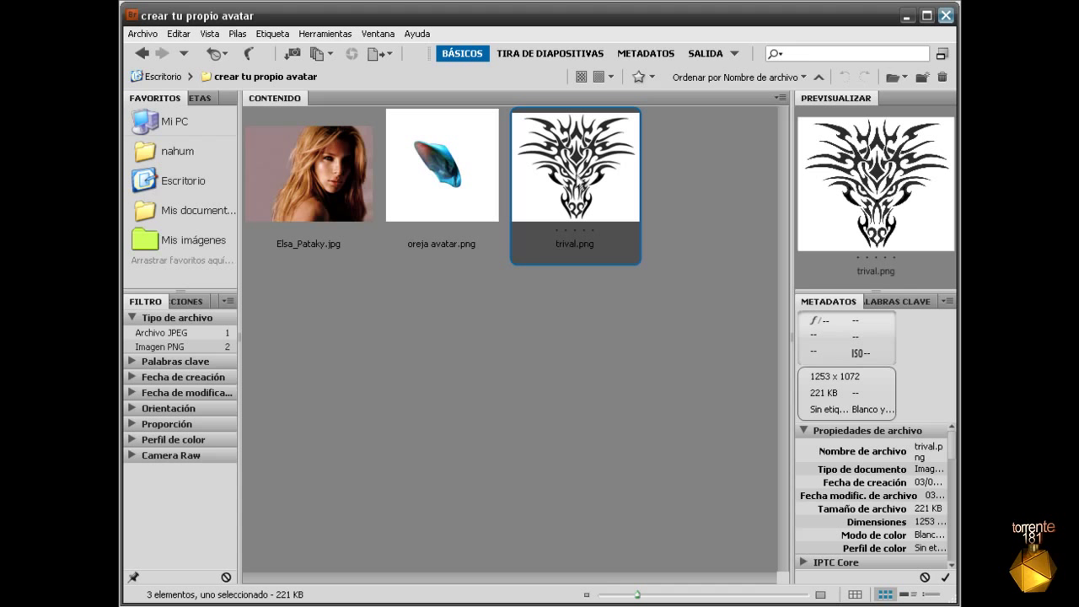
pyautogui.click(384, 310)
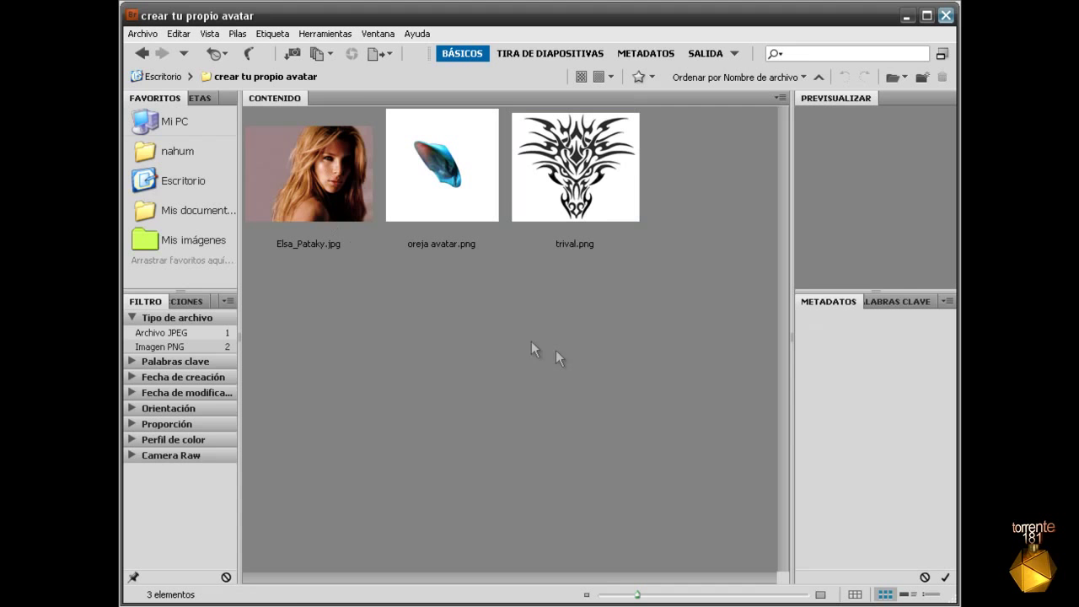
pyautogui.moveTo(327, 341); pyautogui.dragTo(674, 203)
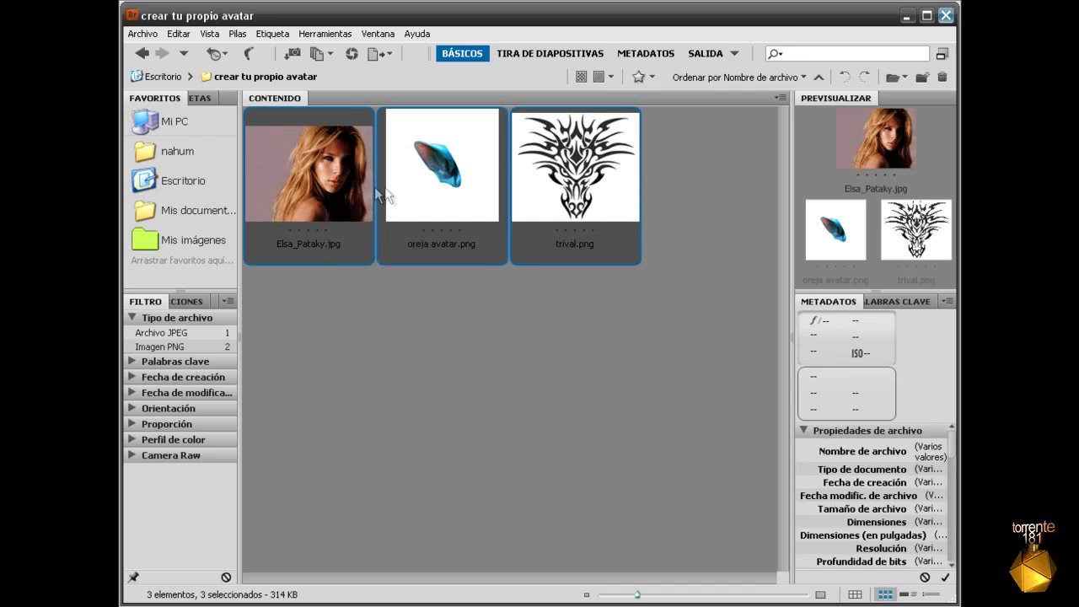
pyautogui.doubleClick(296, 187)
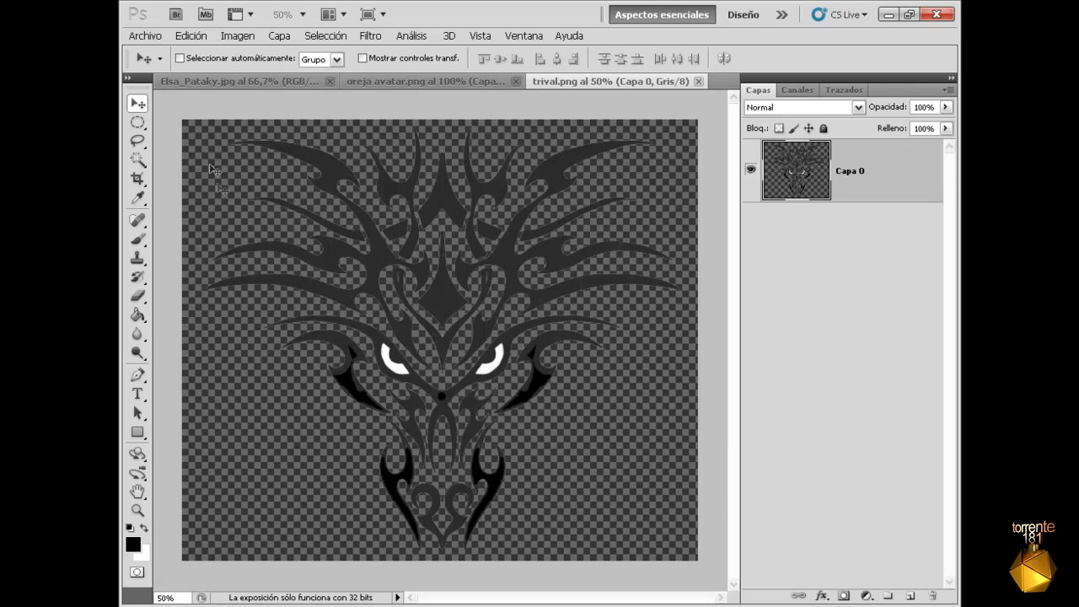
# Step: Bring the Elsa_Pataky.jpg portrait to the front and list the new adjustment layer types
pyautogui.click(232, 82)
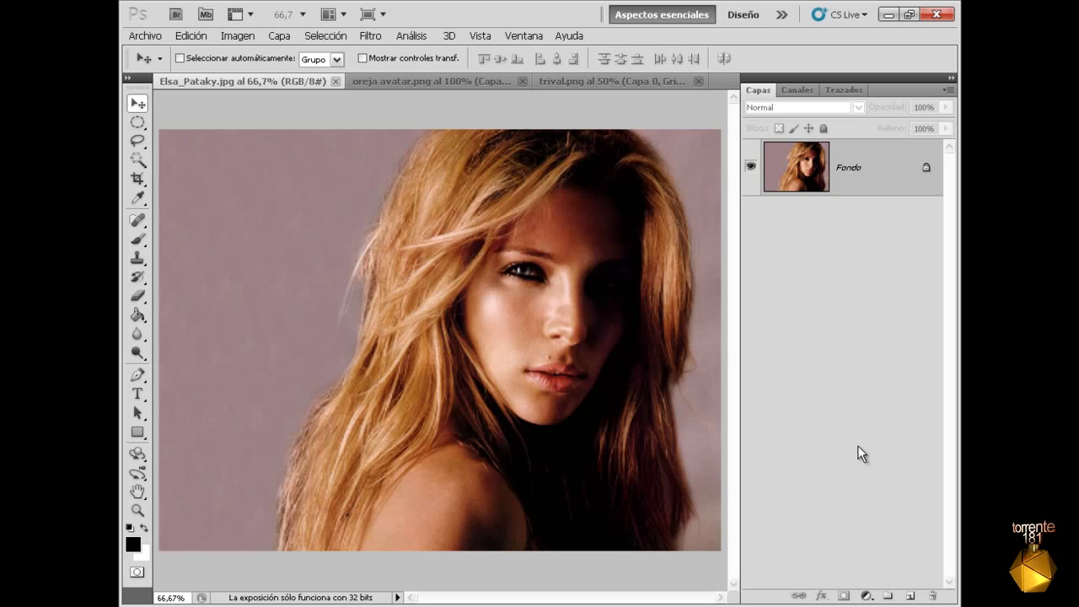
pyautogui.click(868, 596)
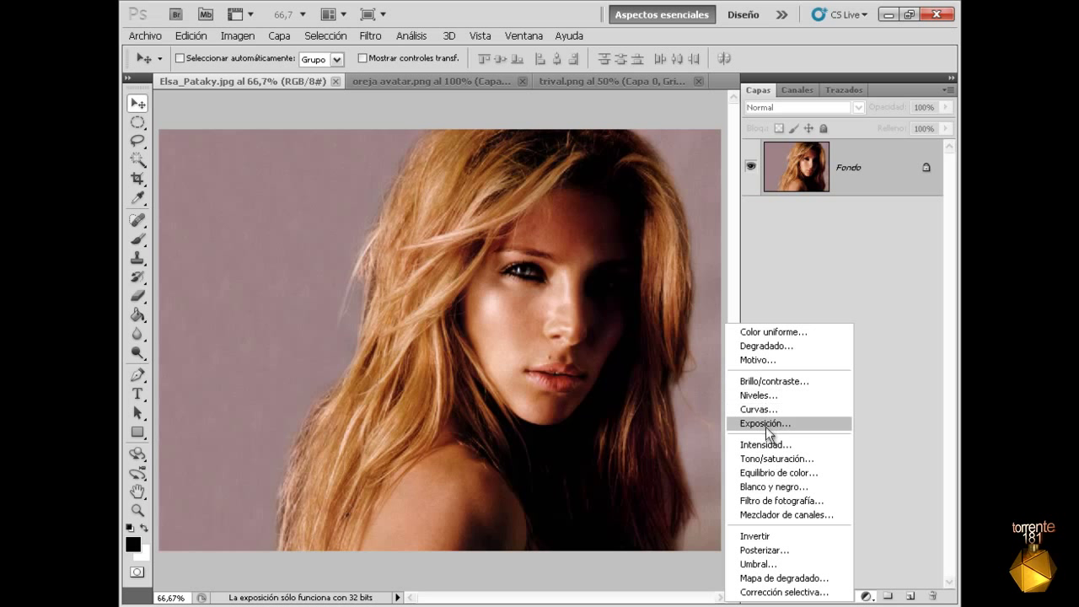
# Step: Add a colorised Tono/saturación layer at hue 203, saturation 40, lightness -1, and close Ajustes
pyautogui.click(767, 458)
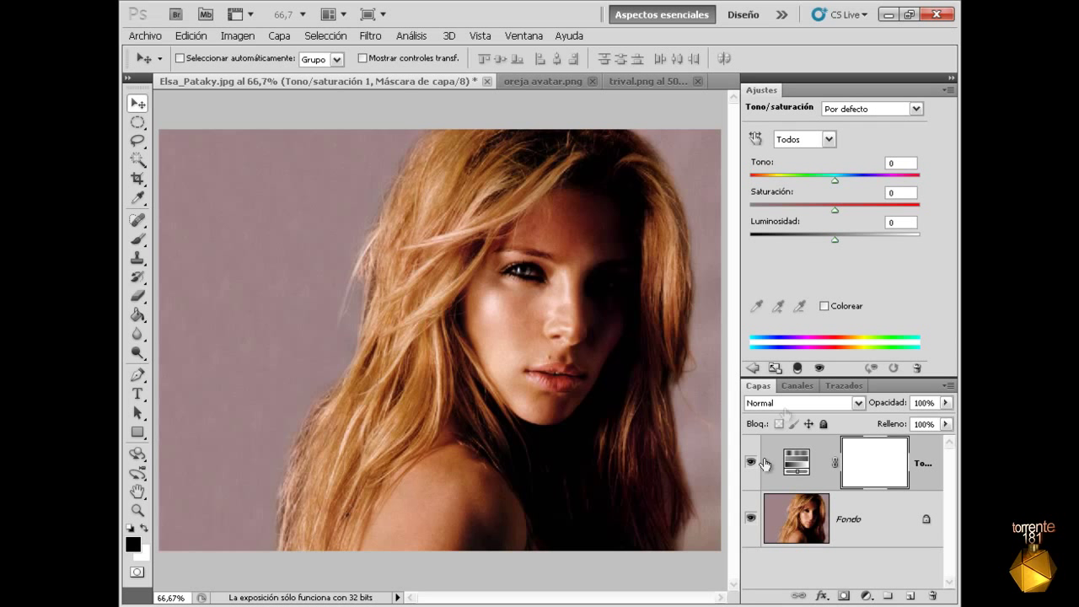
pyautogui.click(823, 306)
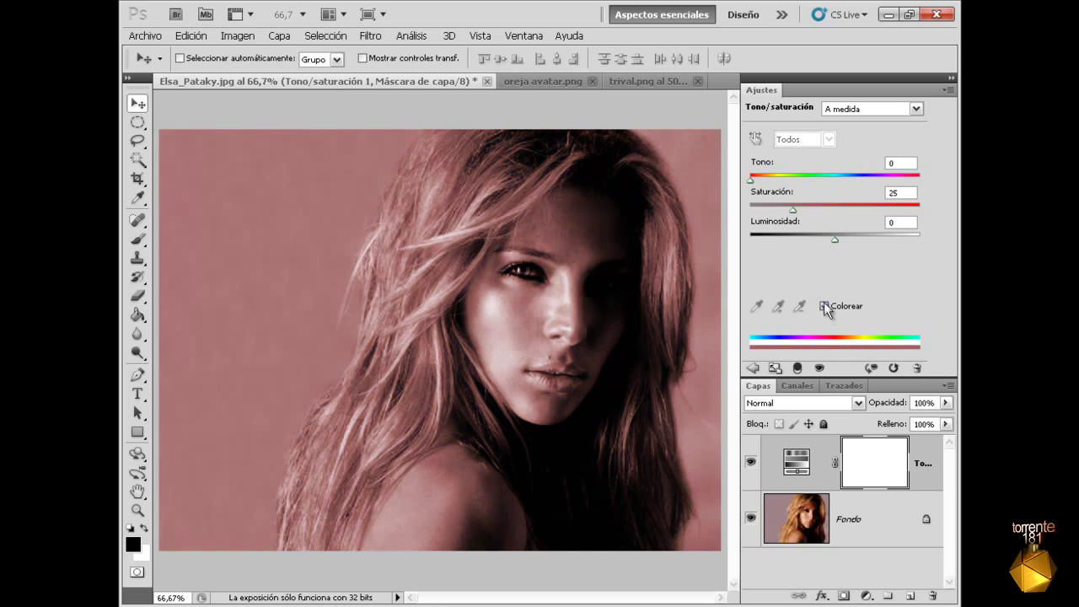
pyautogui.moveTo(750, 178); pyautogui.dragTo(813, 178)
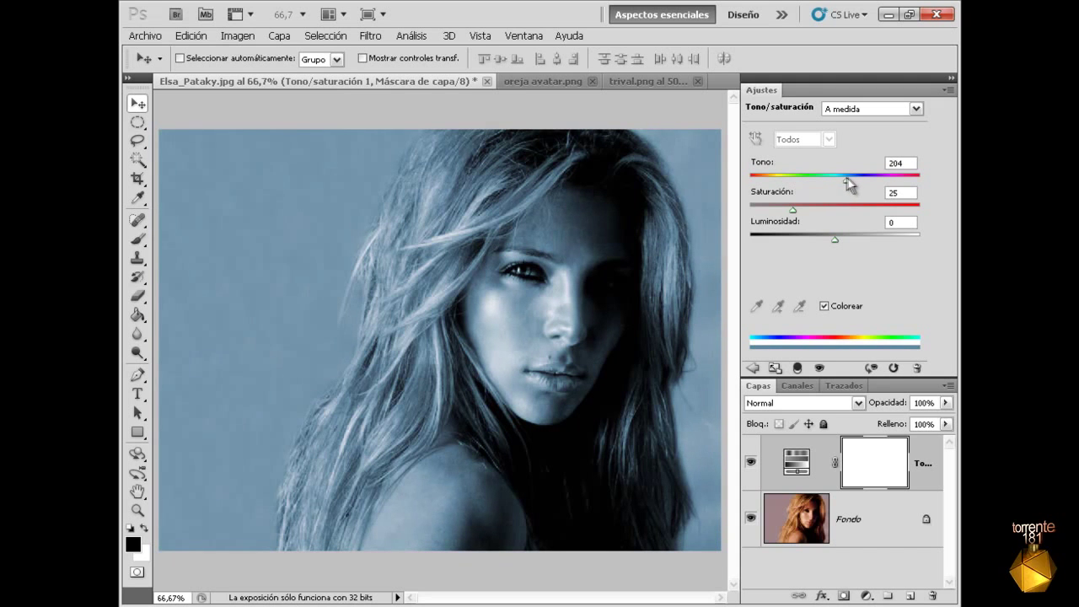
pyautogui.moveTo(846, 179)
pyautogui.mouseDown()
pyautogui.moveTo(861, 174)
pyautogui.moveTo(839, 168)
pyautogui.mouseUp()
pyautogui.moveTo(797, 210); pyautogui.dragTo(819, 213)
pyautogui.moveTo(834, 239); pyautogui.dragTo(834, 236)
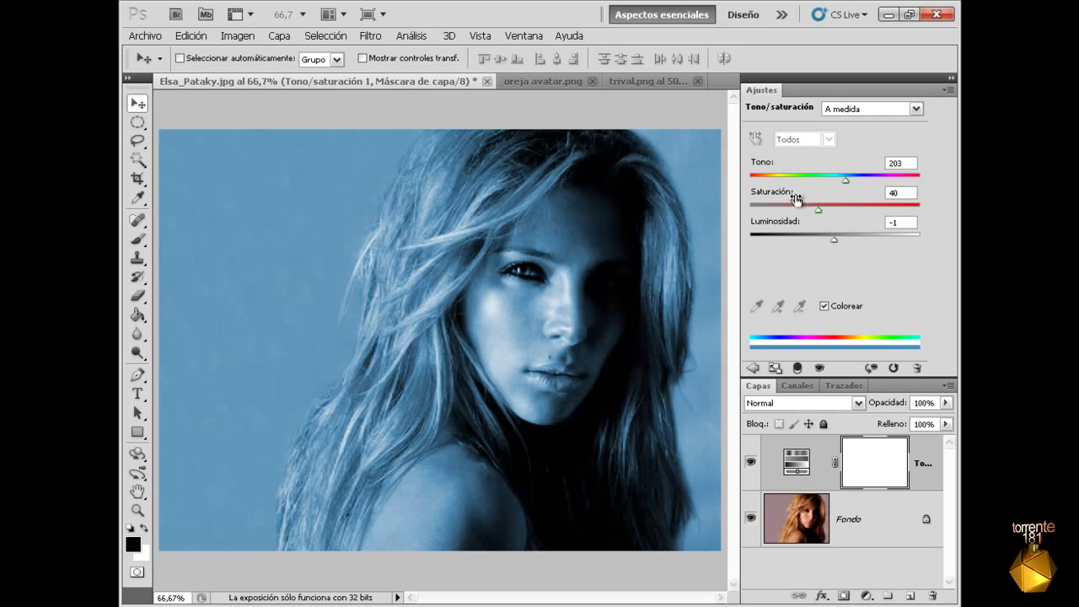
pyautogui.rightClick(810, 86)
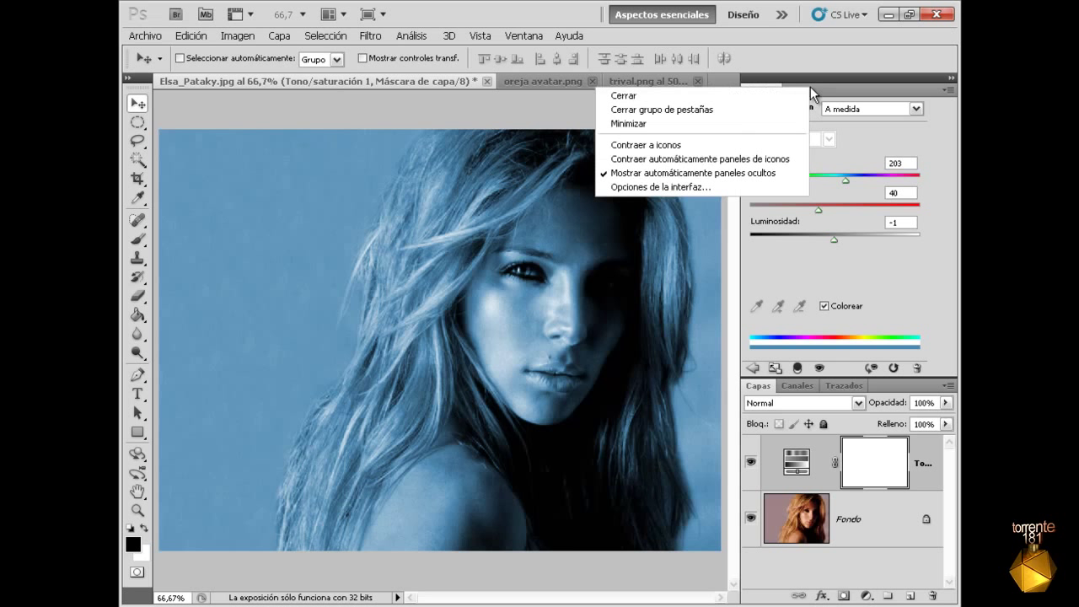
pyautogui.click(784, 95)
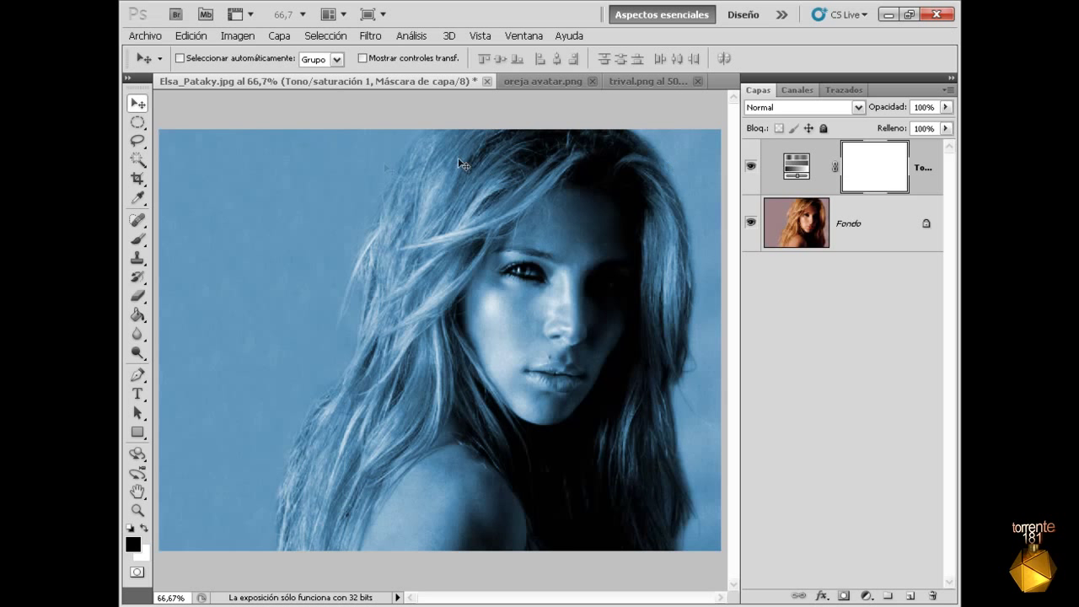
# Step: Paint the mask black over the left background and left hair with a 201 px brush
pyautogui.click(140, 244)
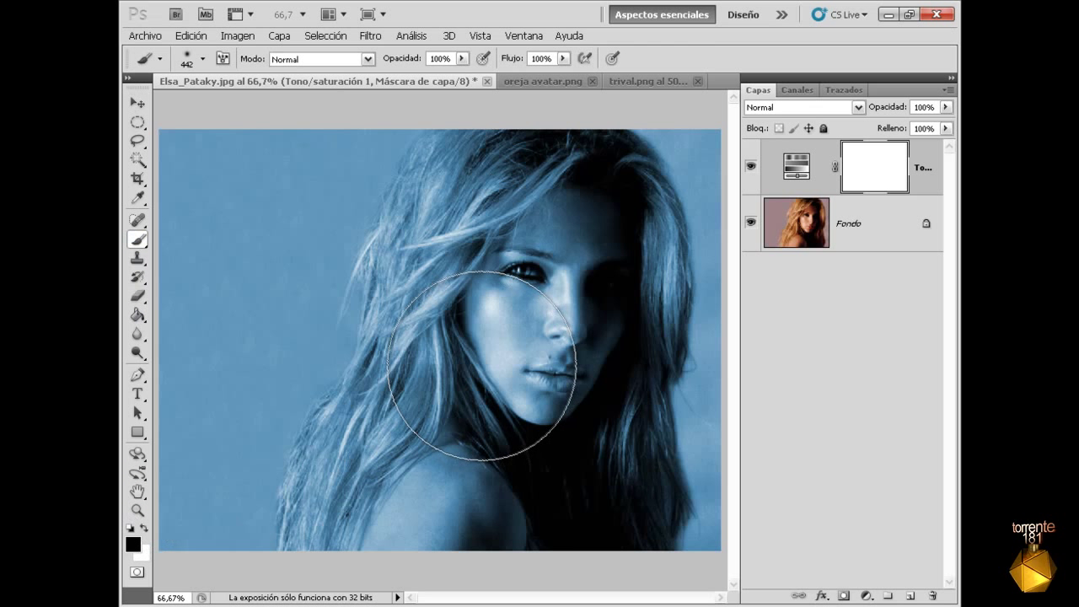
pyautogui.moveTo(282, 268)
pyautogui.mouseDown()
pyautogui.moveTo(219, 434)
pyautogui.moveTo(361, 108)
pyautogui.mouseUp()
pyautogui.rightClick(320, 165)
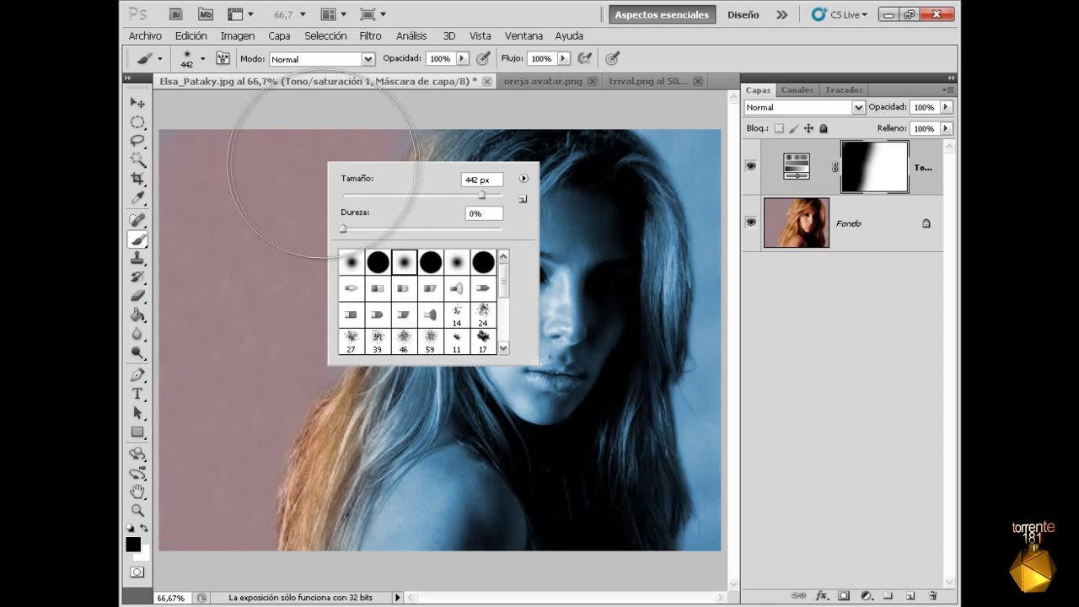
pyautogui.moveTo(465, 196); pyautogui.dragTo(447, 196)
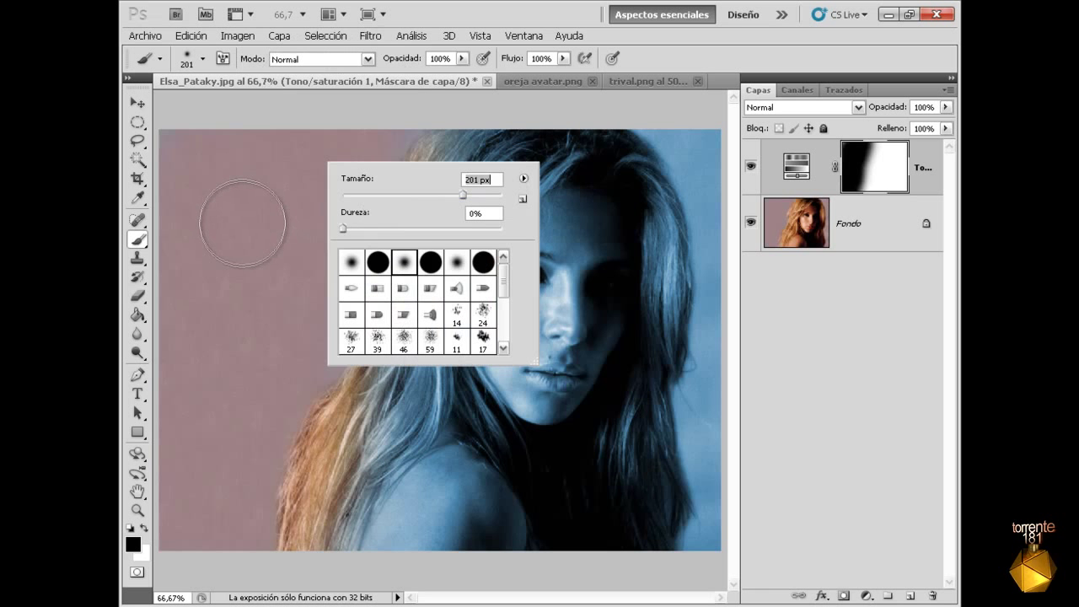
pyautogui.click(253, 216)
pyautogui.moveTo(383, 363)
pyautogui.mouseDown()
pyautogui.moveTo(399, 118)
pyautogui.moveTo(699, 126)
pyautogui.moveTo(737, 211)
pyautogui.moveTo(721, 589)
pyautogui.moveTo(711, 397)
pyautogui.moveTo(650, 511)
pyautogui.moveTo(626, 445)
pyautogui.moveTo(616, 485)
pyautogui.moveTo(723, 284)
pyautogui.moveTo(690, 237)
pyautogui.moveTo(710, 265)
pyautogui.moveTo(722, 180)
pyautogui.moveTo(549, 96)
pyautogui.moveTo(452, 171)
pyautogui.moveTo(501, 168)
pyautogui.moveTo(396, 202)
pyautogui.moveTo(402, 359)
pyautogui.moveTo(277, 518)
pyautogui.moveTo(354, 416)
pyautogui.mouseUp()
# Step: Shrink the brush through 145, 91 and 58 px and mask the hair along the temple hairline
pyautogui.rightClick(354, 417)
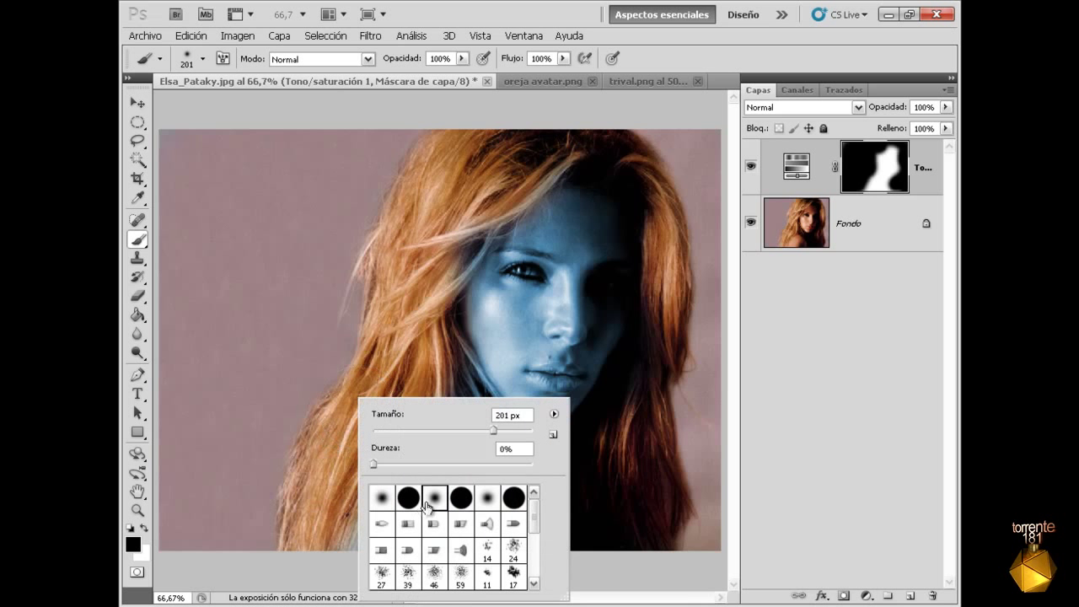
pyautogui.moveTo(491, 430); pyautogui.dragTo(447, 430)
pyautogui.click(333, 430)
pyautogui.rightClick(354, 420)
pyautogui.click(424, 371)
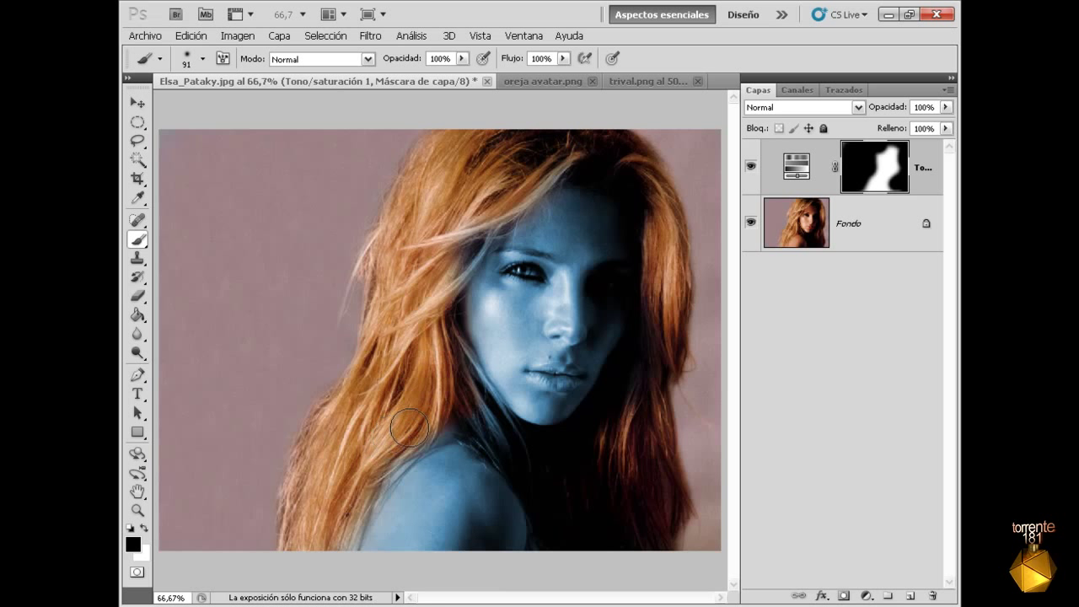
pyautogui.rightClick(445, 347)
pyautogui.moveTo(534, 387); pyautogui.dragTo(516, 388)
pyautogui.click(443, 392)
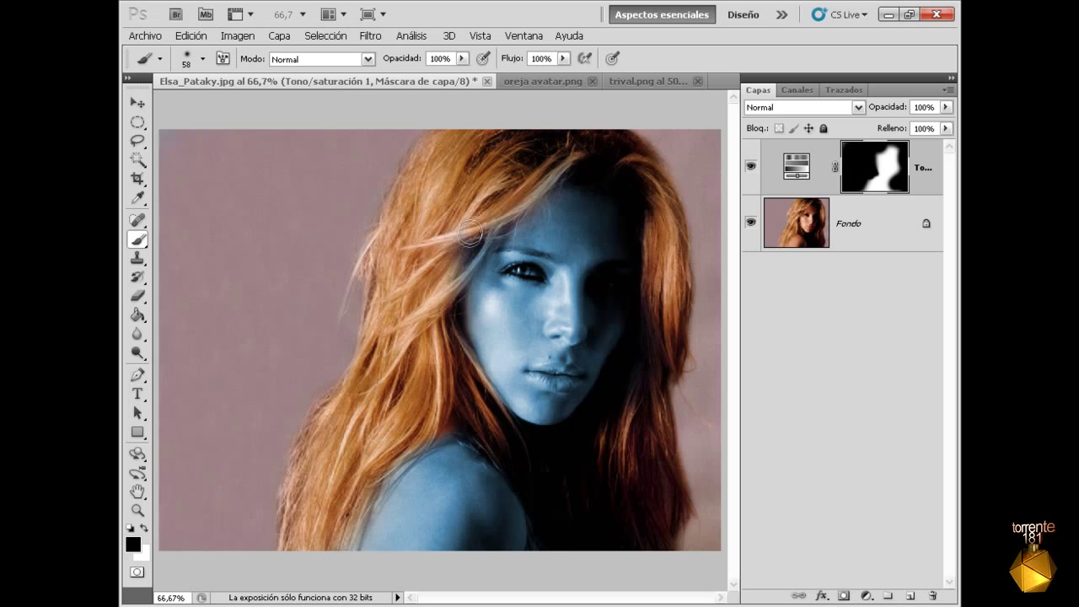
pyautogui.moveTo(476, 246); pyautogui.dragTo(508, 187)
pyautogui.click(138, 510)
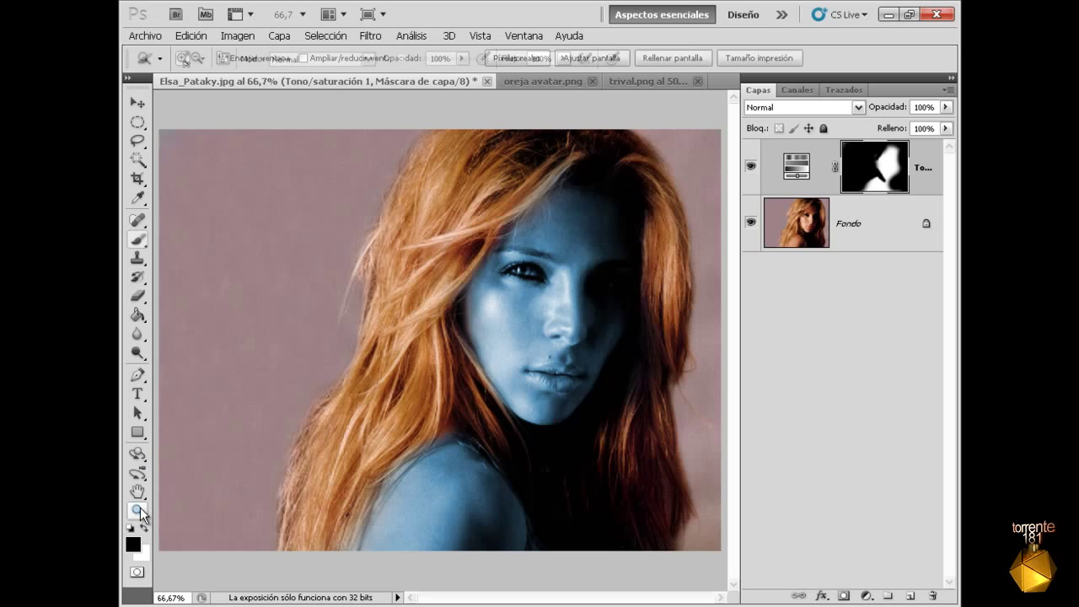
# Step: Zoom into the eye, paint the mask over the iris to reveal its brown, then fit on screen
pyautogui.moveTo(539, 270); pyautogui.dragTo(593, 299)
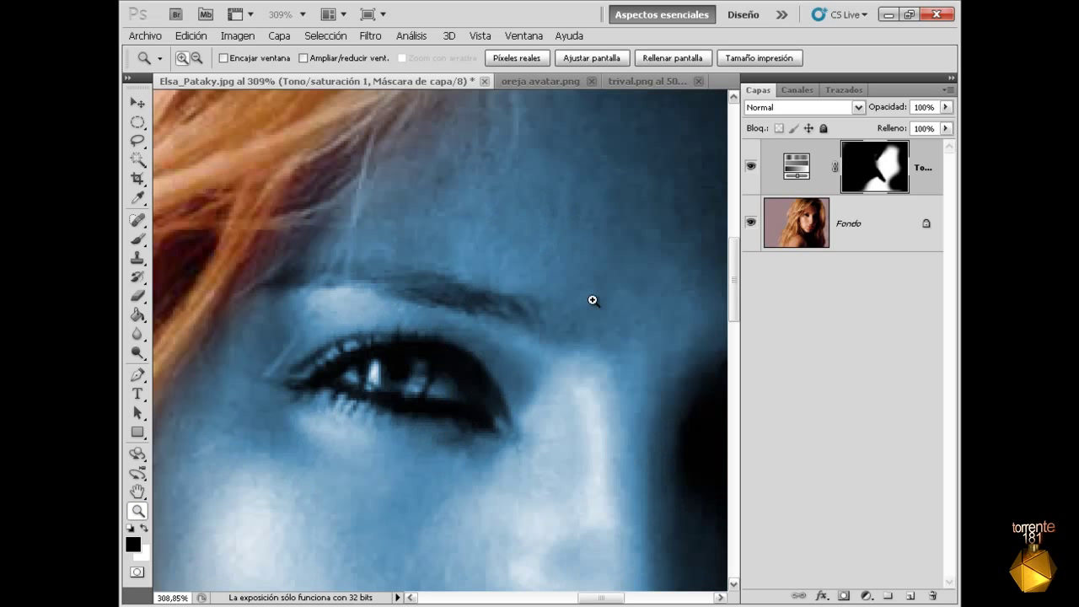
pyautogui.click(138, 239)
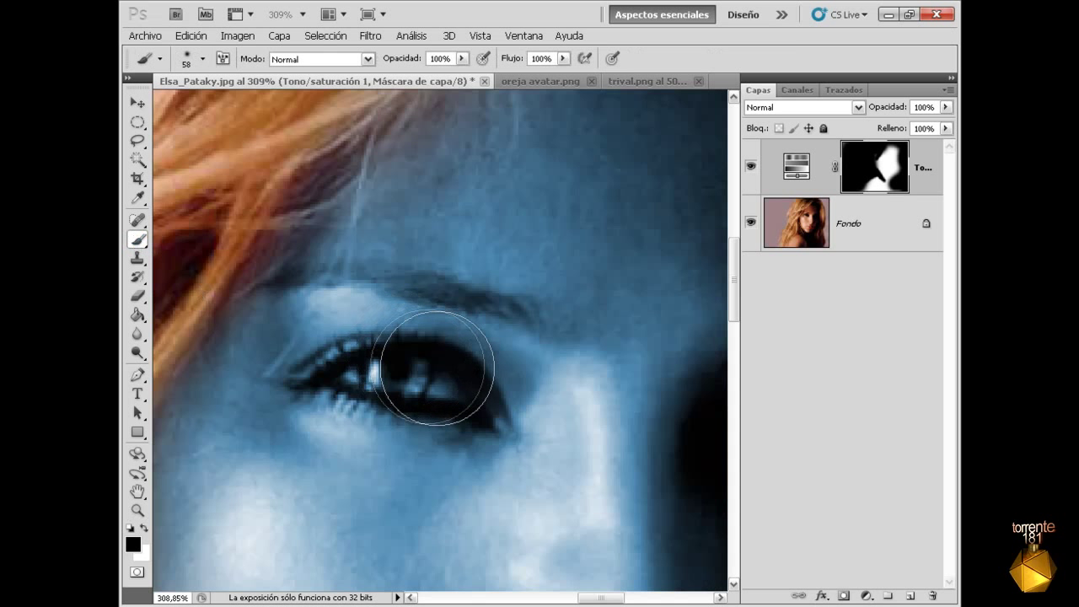
pyautogui.rightClick(440, 362)
pyautogui.moveTo(501, 394)
pyautogui.mouseDown()
pyautogui.moveTo(504, 405)
pyautogui.moveTo(468, 404)
pyautogui.moveTo(417, 373)
pyautogui.moveTo(432, 381)
pyautogui.moveTo(354, 373)
pyautogui.moveTo(432, 383)
pyautogui.mouseUp()
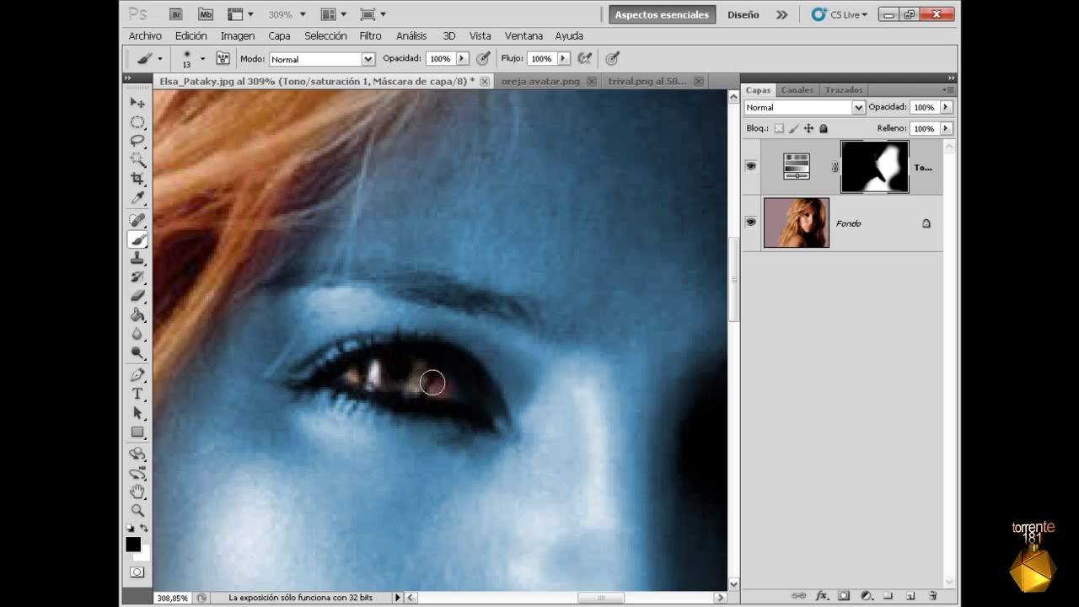
pyautogui.click(138, 510)
pyautogui.rightClick(382, 364)
pyautogui.click(394, 370)
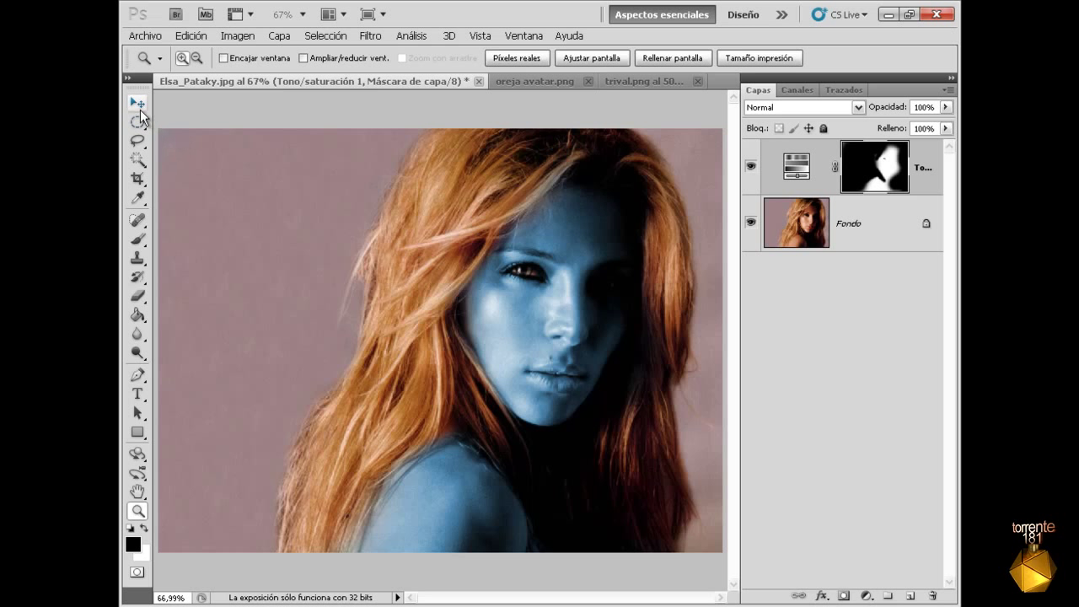
pyautogui.click(137, 106)
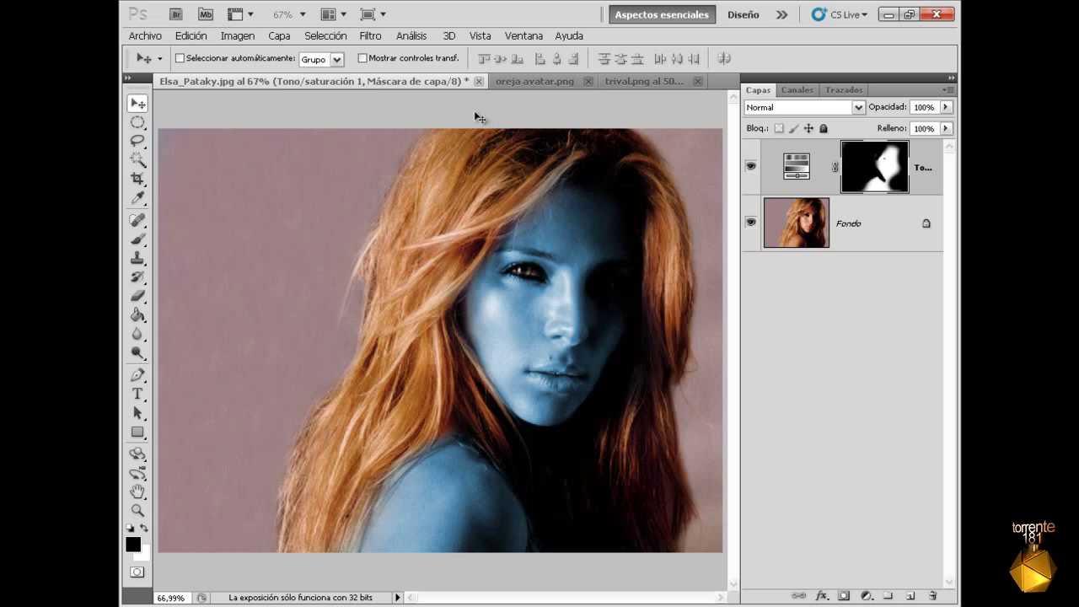
# Step: On the Fondo layer, use Liquify's Bloat brush to enlarge the eyes
pyautogui.click(853, 236)
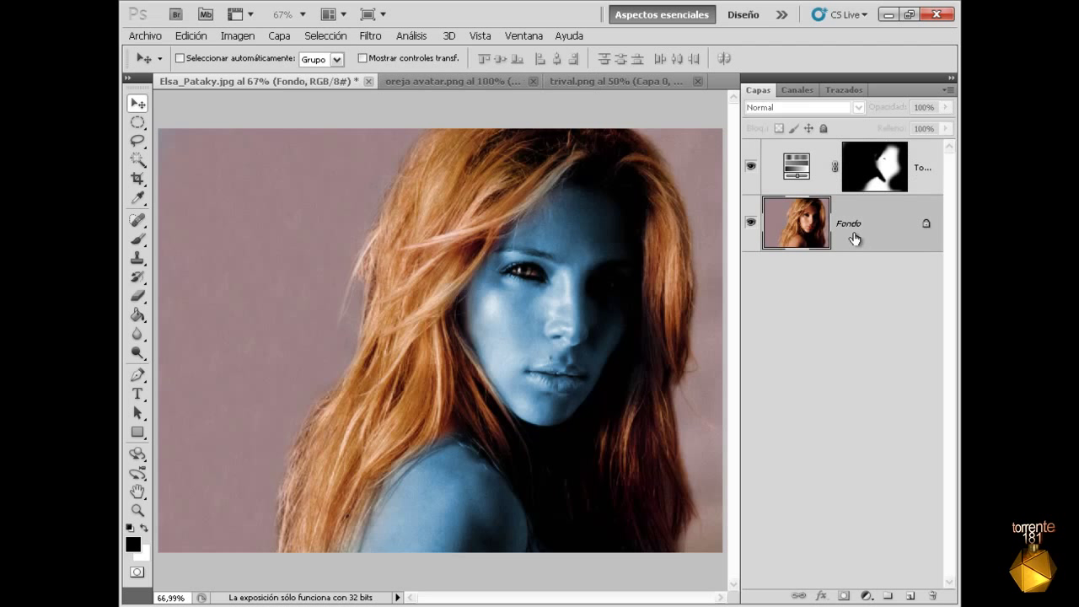
pyautogui.click(371, 36)
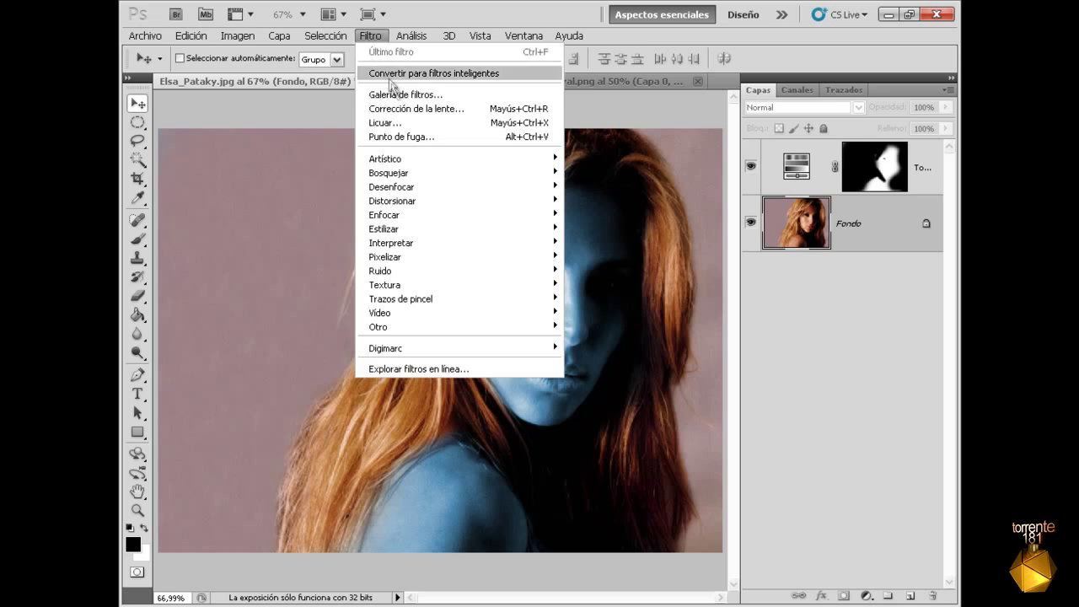
pyautogui.click(391, 123)
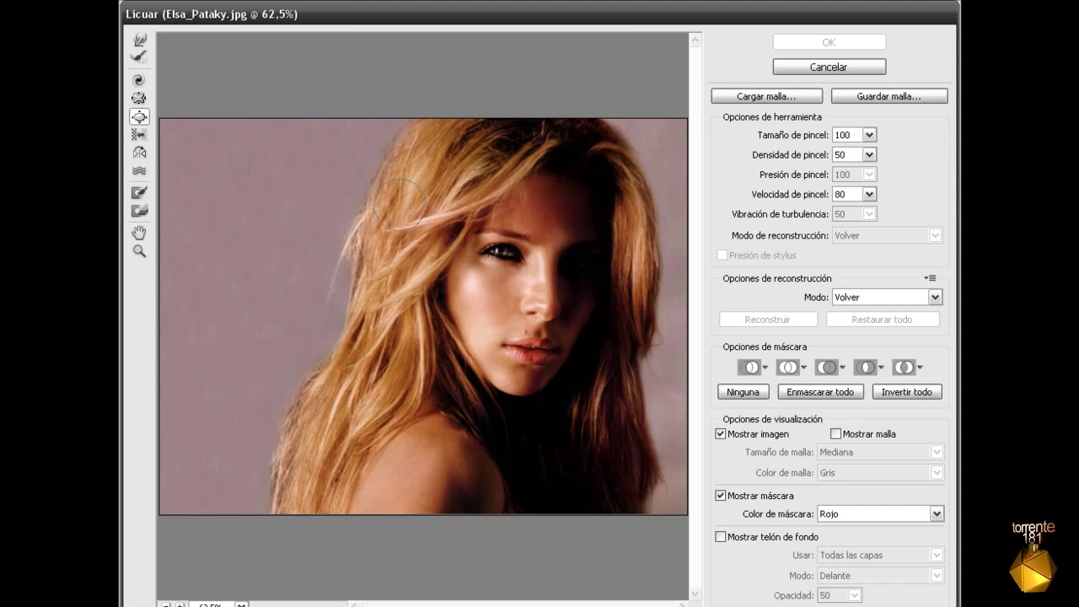
pyautogui.click(497, 252)
pyautogui.moveTo(497, 252)
pyautogui.mouseDown()
pyautogui.moveTo(549, 262)
pyautogui.moveTo(546, 252)
pyautogui.mouseUp()
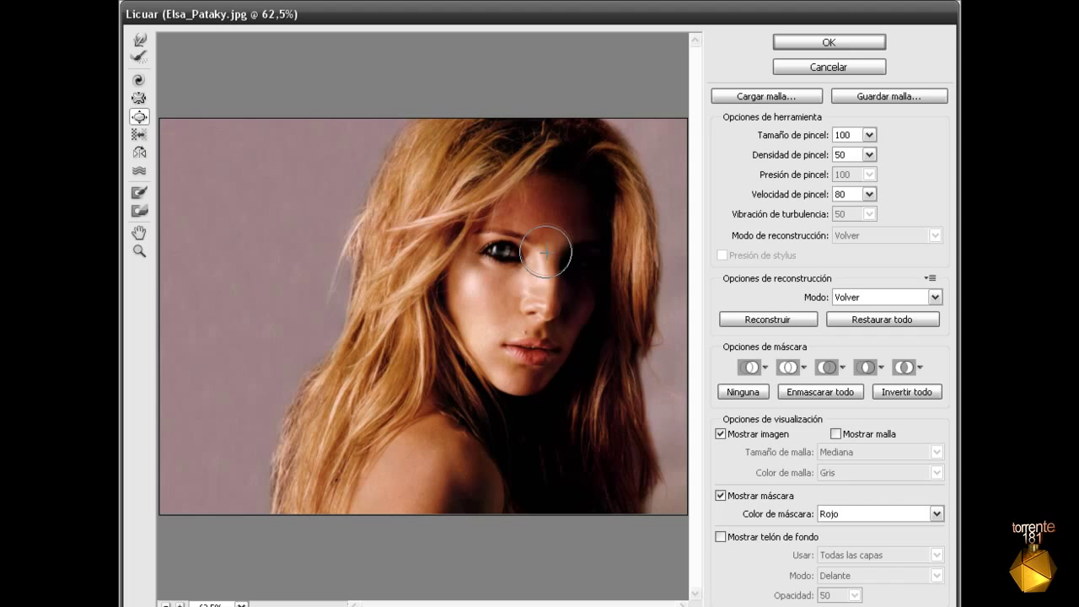
pyautogui.moveTo(546, 251)
pyautogui.mouseDown()
pyautogui.moveTo(554, 284)
pyautogui.moveTo(529, 307)
pyautogui.moveTo(534, 298)
pyautogui.mouseUp()
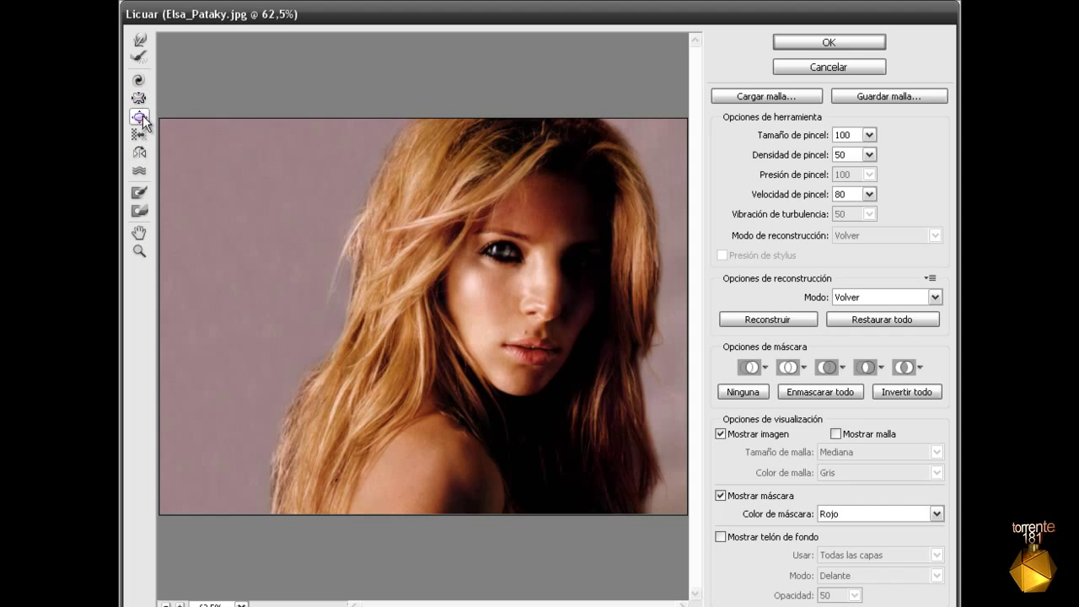
# Step: Lower brush density to 27, narrow and reshape the nose, and apply the Liquify filter
pyautogui.click(868, 155)
pyautogui.moveTo(829, 175); pyautogui.dragTo(808, 175)
pyautogui.moveTo(535, 303); pyautogui.dragTo(543, 285)
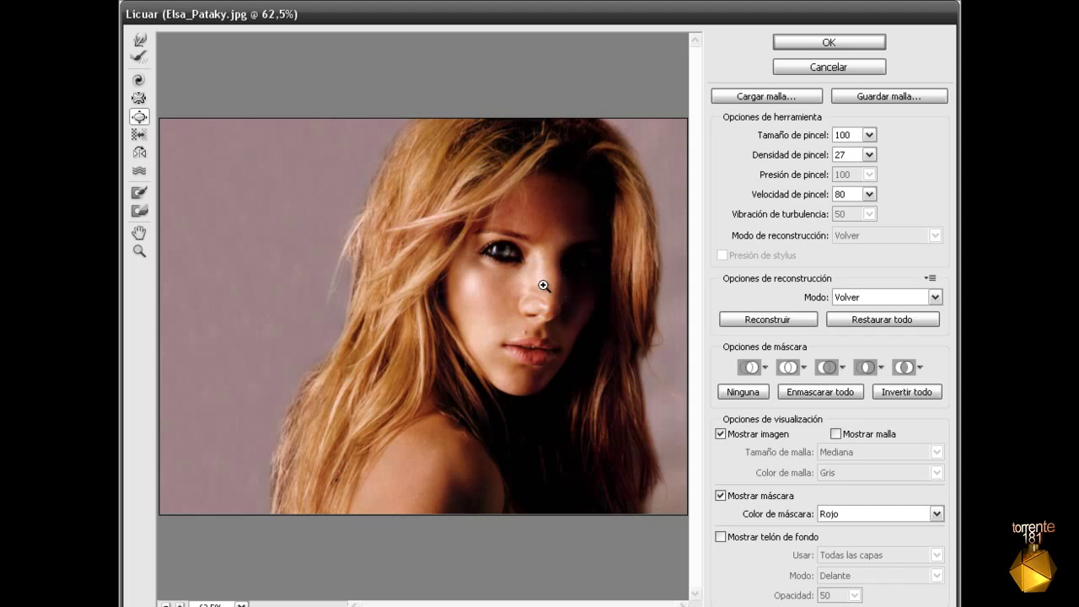
pyautogui.press('alt')
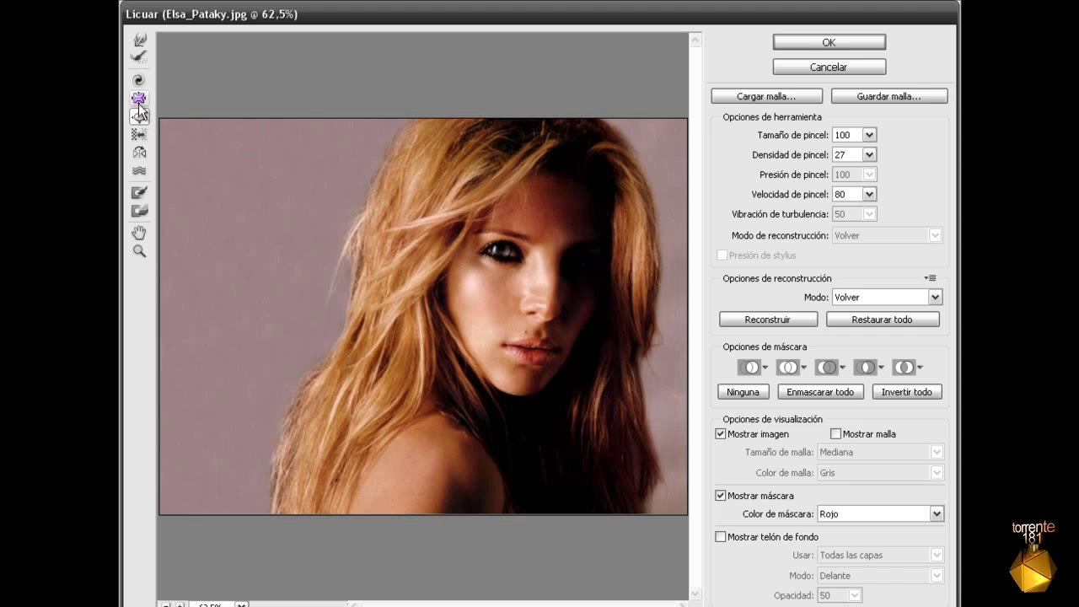
pyautogui.click(139, 40)
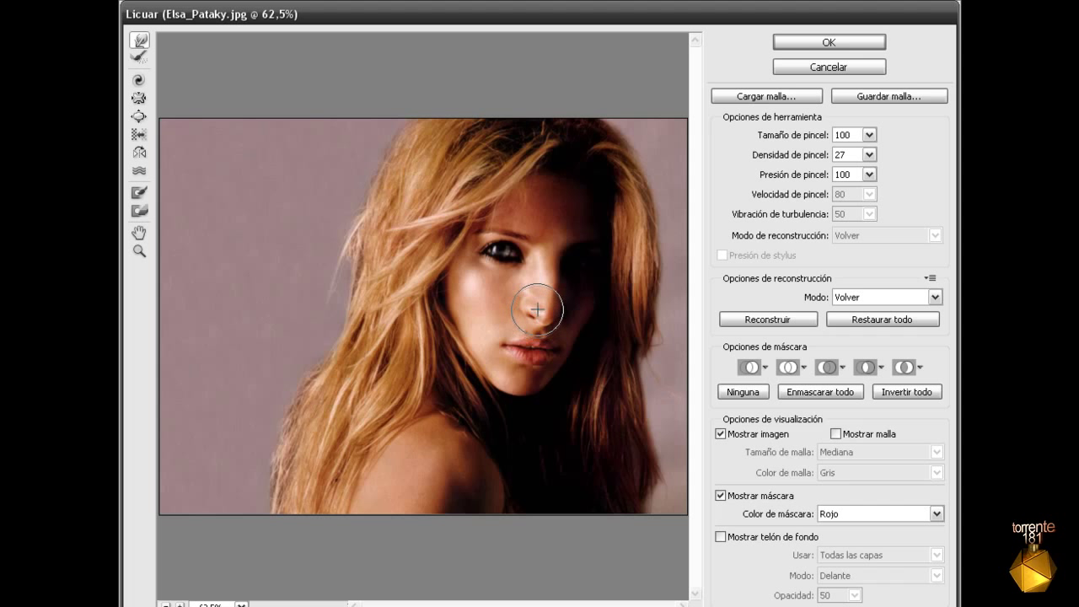
pyautogui.click(139, 117)
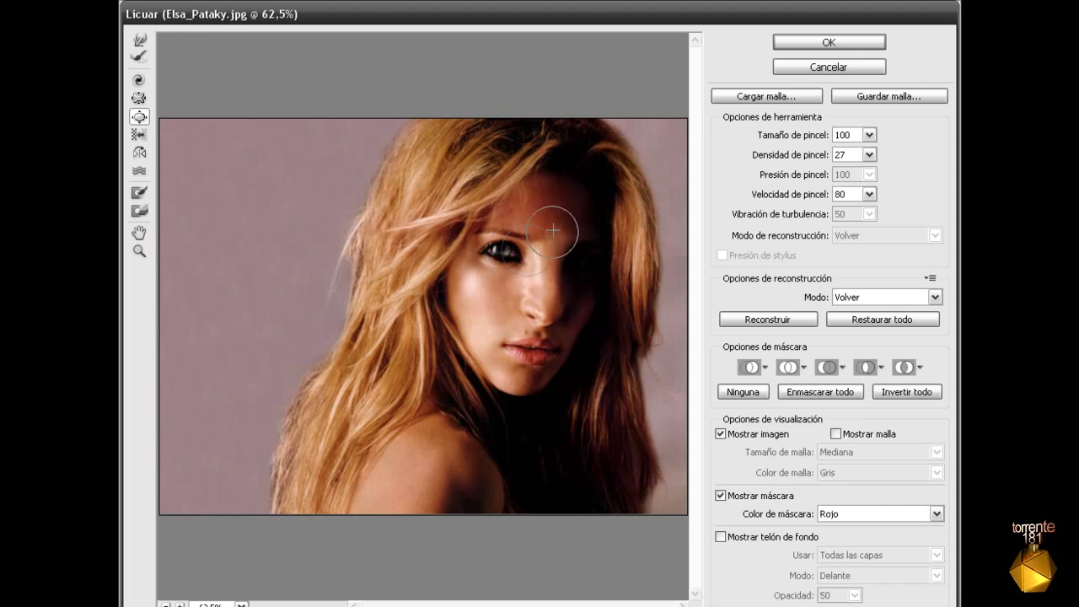
pyautogui.click(801, 44)
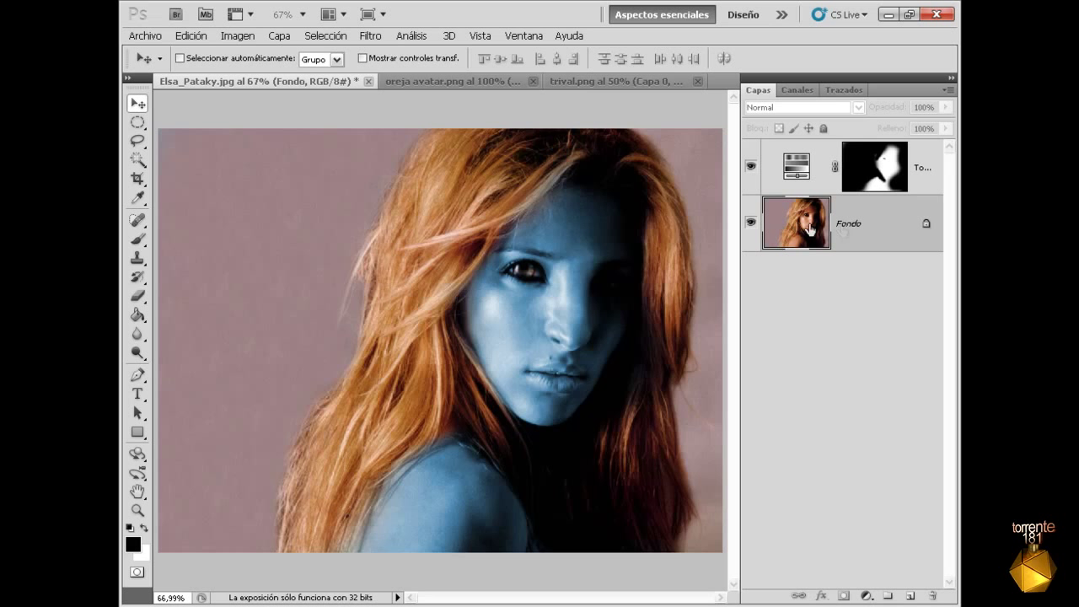
pyautogui.click(887, 169)
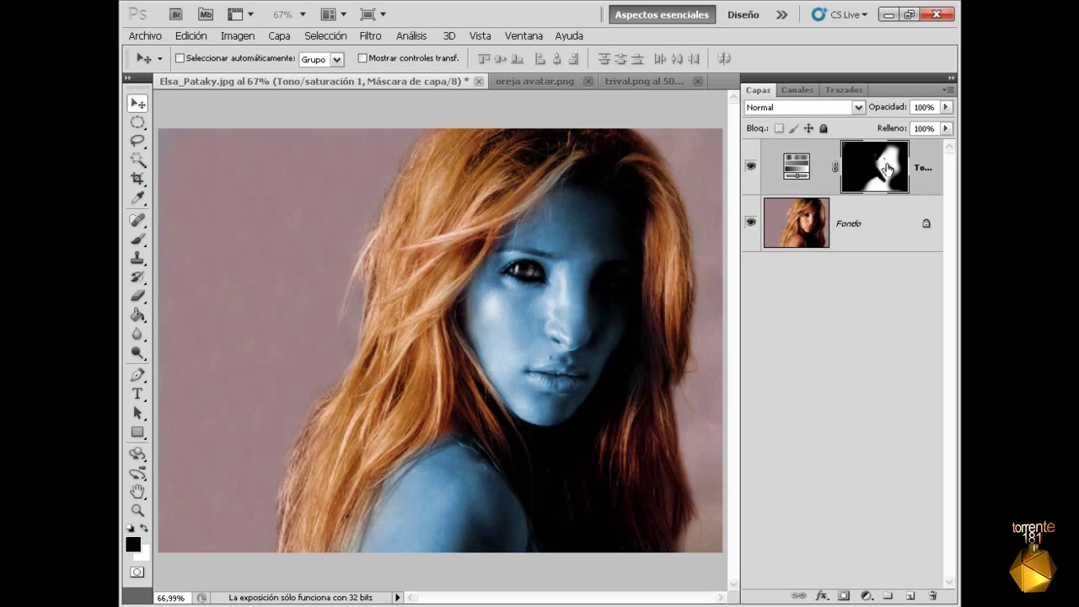
# Step: Zoom into the eye, paint more of the iris's reddish-brown through the mask, then fit on screen
pyautogui.click(137, 510)
pyautogui.moveTo(497, 238); pyautogui.dragTo(566, 283)
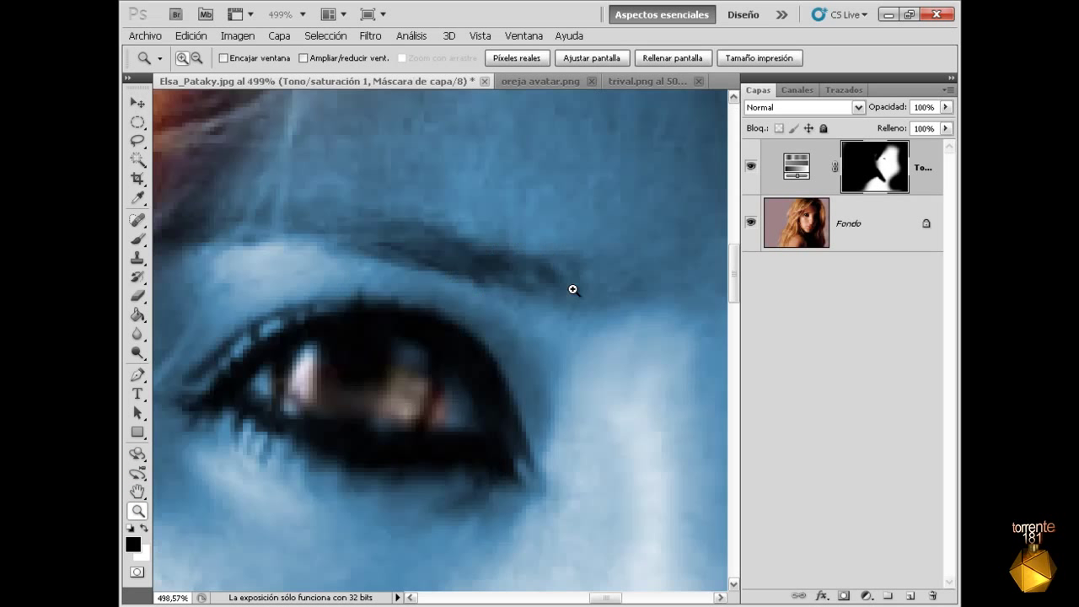
pyautogui.click(137, 241)
pyautogui.moveTo(393, 380)
pyautogui.mouseDown()
pyautogui.moveTo(450, 405)
pyautogui.moveTo(422, 378)
pyautogui.moveTo(364, 360)
pyautogui.moveTo(281, 366)
pyautogui.moveTo(270, 381)
pyautogui.moveTo(380, 409)
pyautogui.moveTo(285, 396)
pyautogui.moveTo(448, 376)
pyautogui.moveTo(386, 357)
pyautogui.moveTo(433, 364)
pyautogui.moveTo(304, 392)
pyautogui.mouseUp()
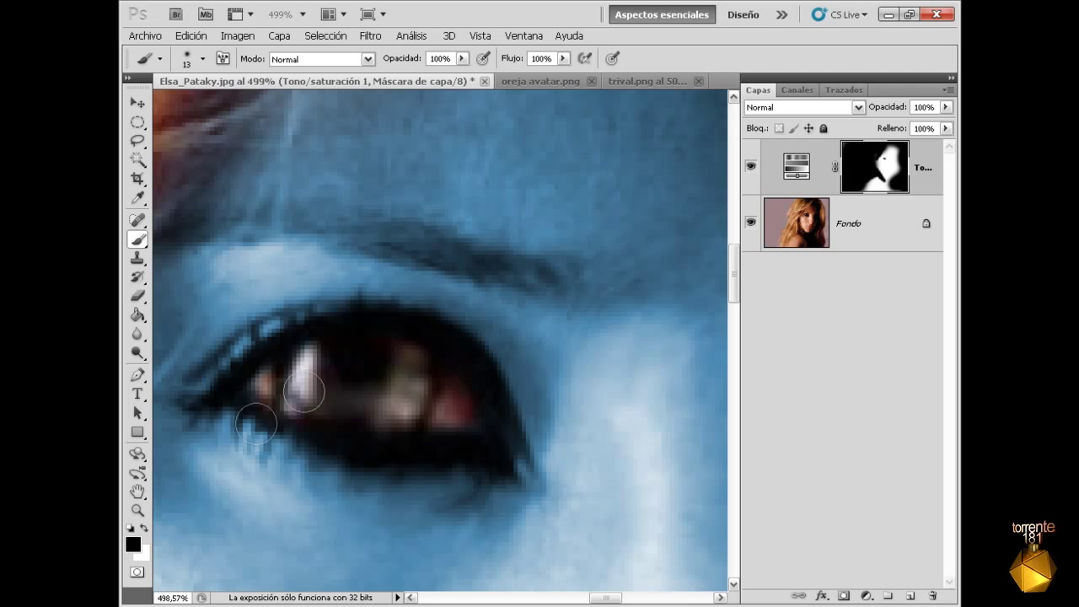
pyautogui.click(137, 511)
pyautogui.rightClick(428, 289)
pyautogui.click(447, 299)
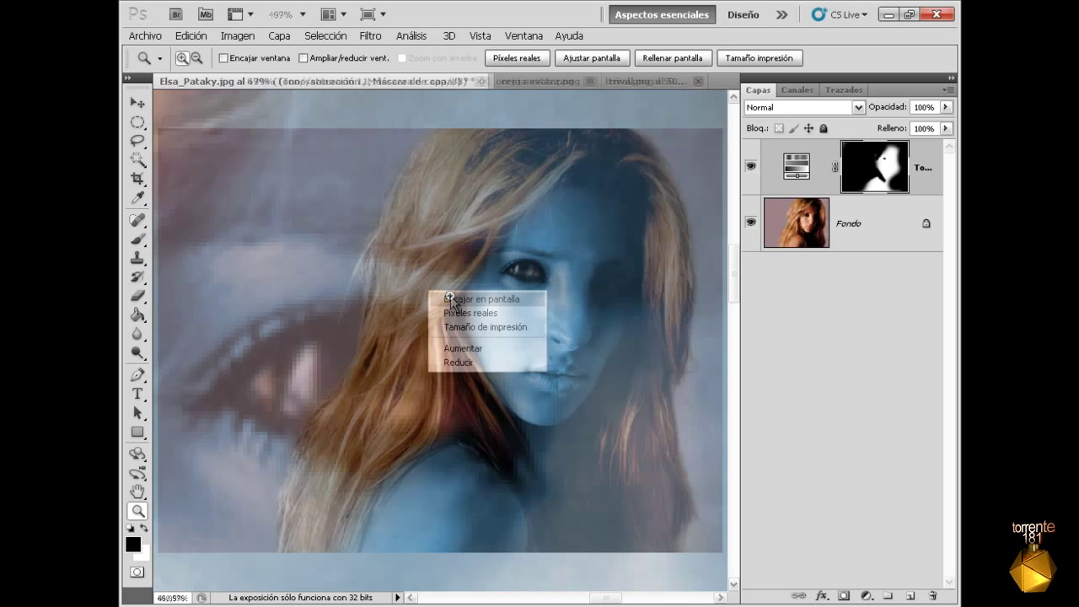
pyautogui.click(137, 102)
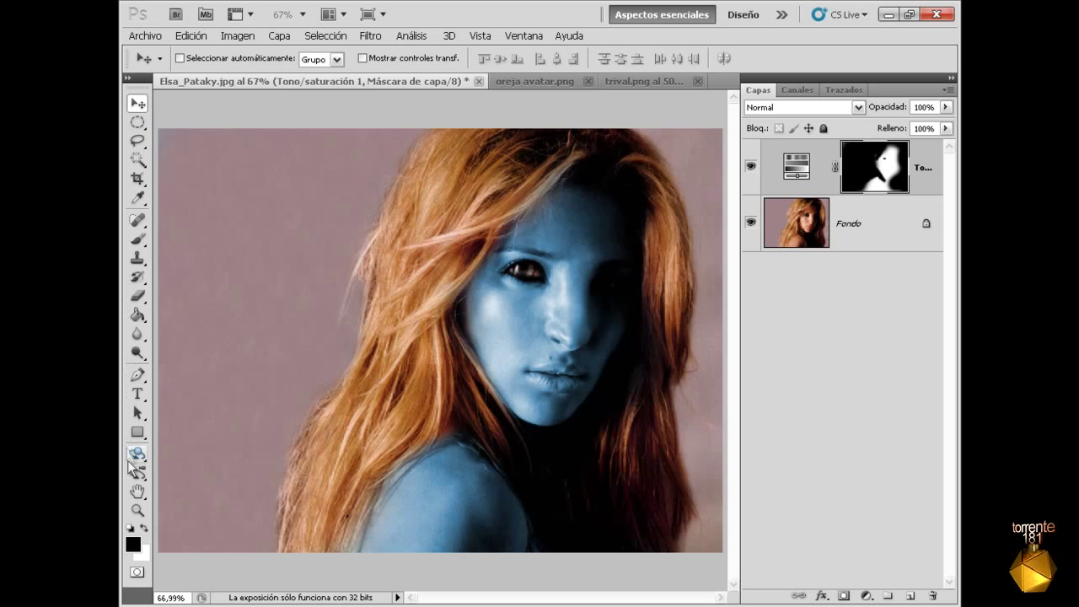
# Step: Zoom in on the nose and lips
pyautogui.click(136, 510)
pyautogui.moveTo(510, 289); pyautogui.dragTo(626, 421)
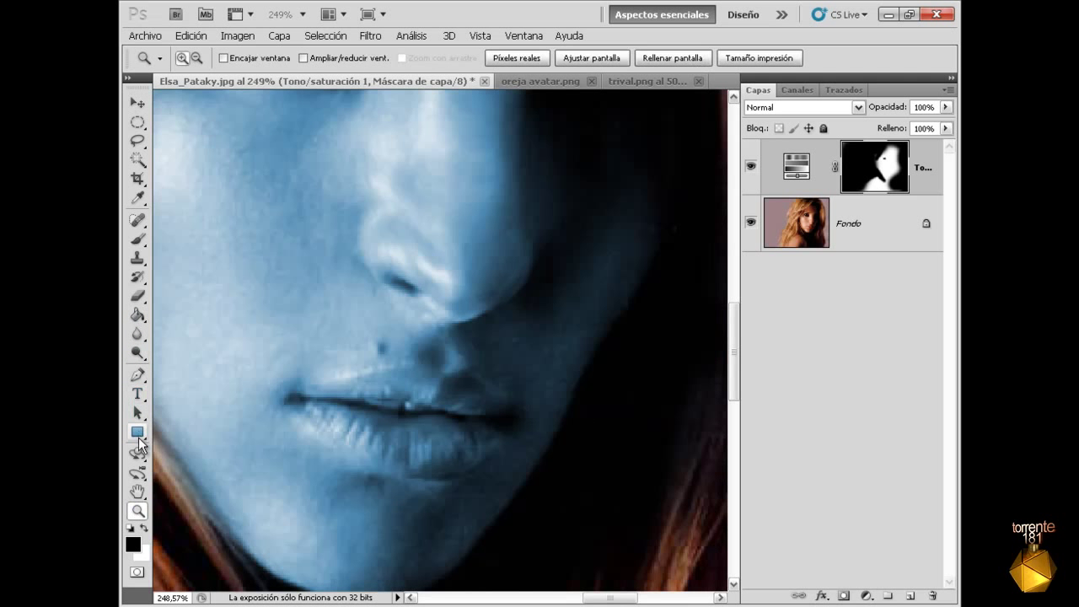
pyautogui.click(139, 376)
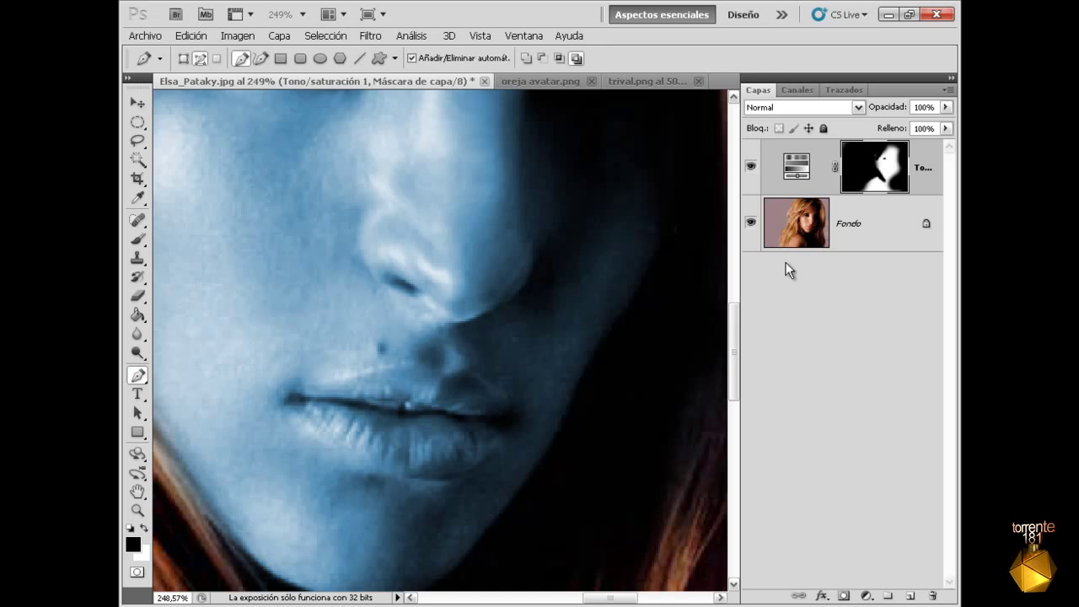
# Step: On the Fondo layer, trace a pen path along the upper lip to the right corner
pyautogui.click(799, 240)
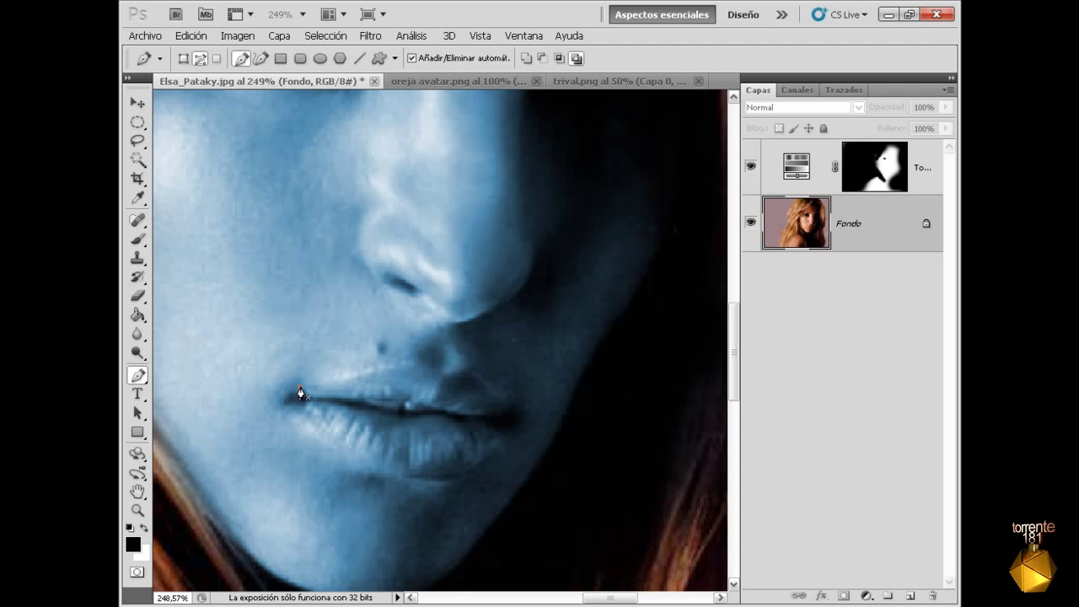
pyautogui.moveTo(370, 372); pyautogui.dragTo(394, 363)
pyautogui.moveTo(442, 377); pyautogui.dragTo(444, 385)
pyautogui.moveTo(524, 411); pyautogui.dragTo(527, 412)
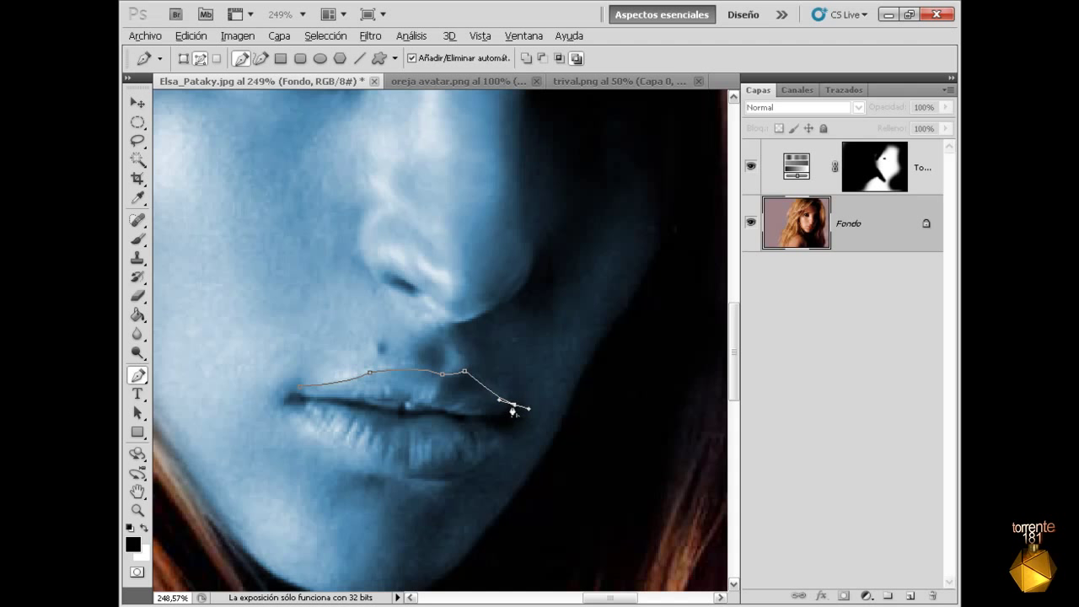
pyautogui.moveTo(471, 466); pyautogui.dragTo(426, 485)
pyautogui.moveTo(426, 485); pyautogui.dragTo(425, 488)
# Step: Close the outline beneath the lower lip and convert it into a selection with radius 0
pyautogui.click(341, 446)
pyautogui.moveTo(334, 432); pyautogui.dragTo(296, 407)
pyautogui.moveTo(292, 400); pyautogui.dragTo(295, 410)
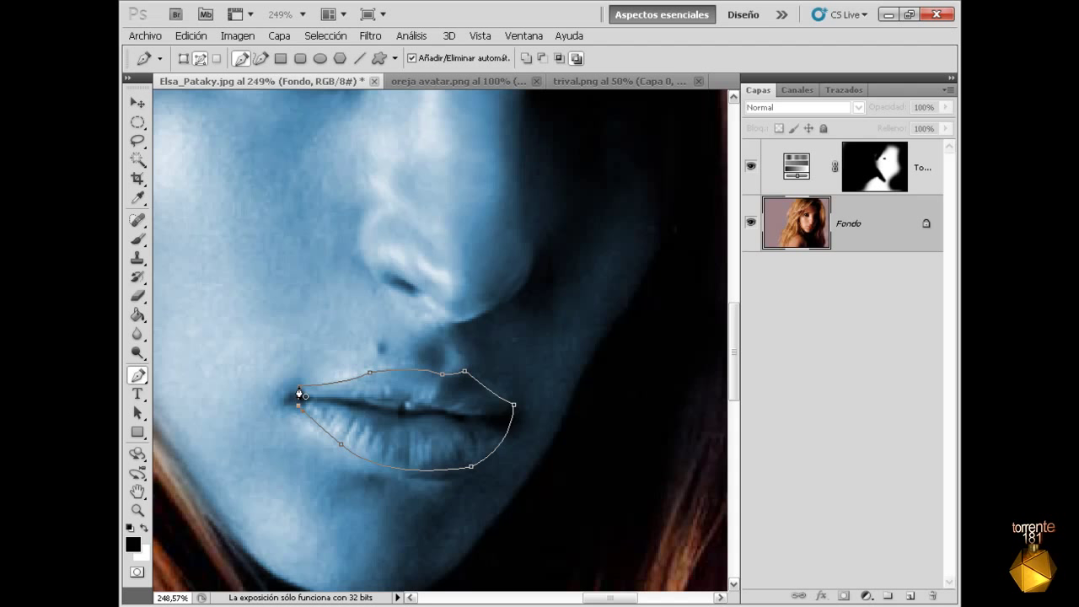
pyautogui.moveTo(300, 386); pyautogui.dragTo(312, 388)
pyautogui.rightClick(406, 421)
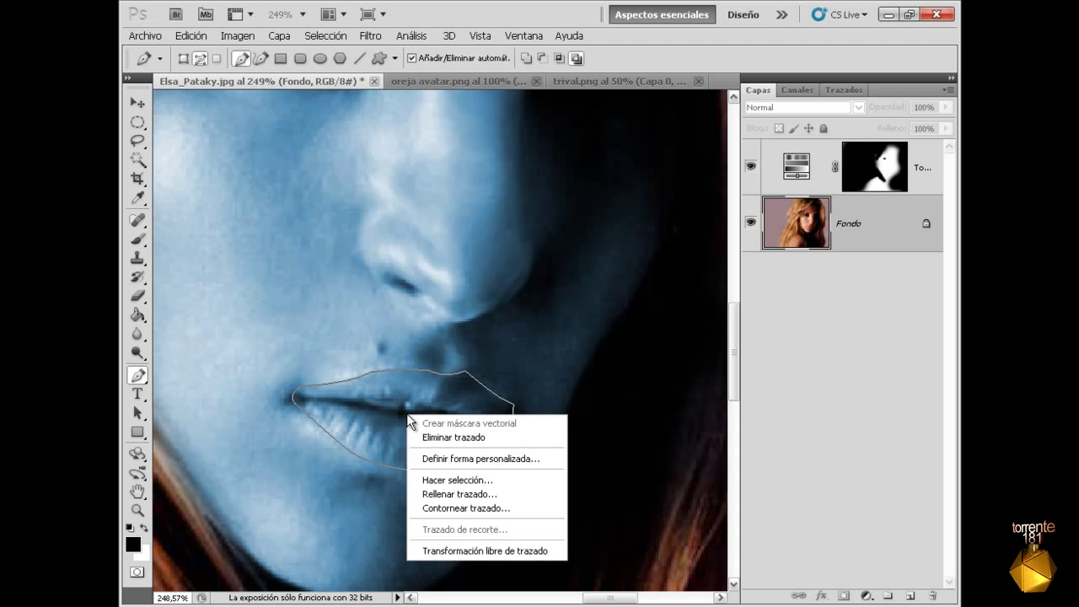
pyautogui.click(474, 479)
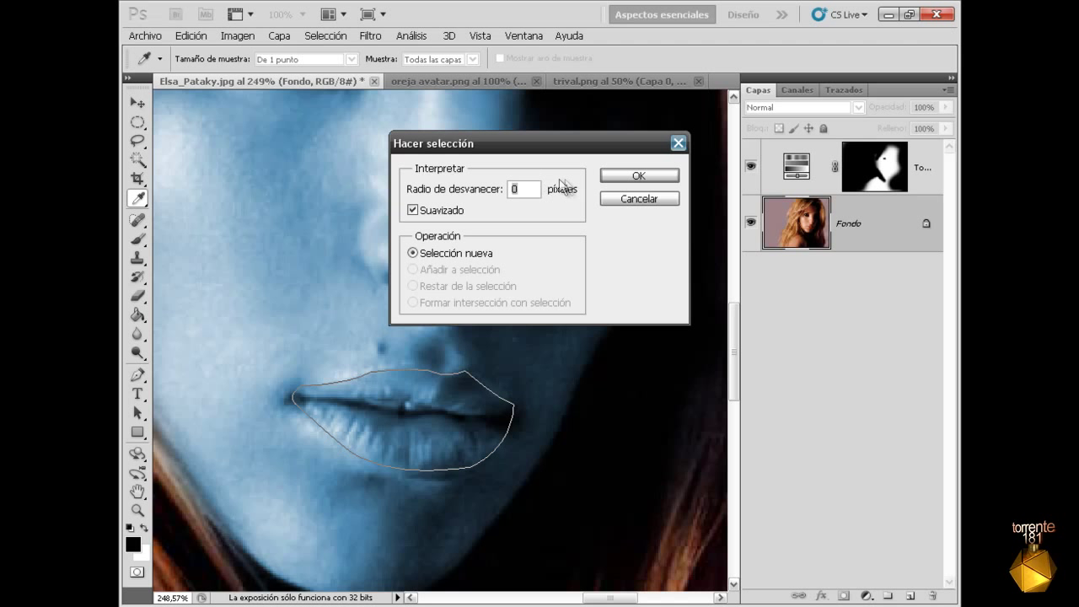
pyautogui.click(611, 176)
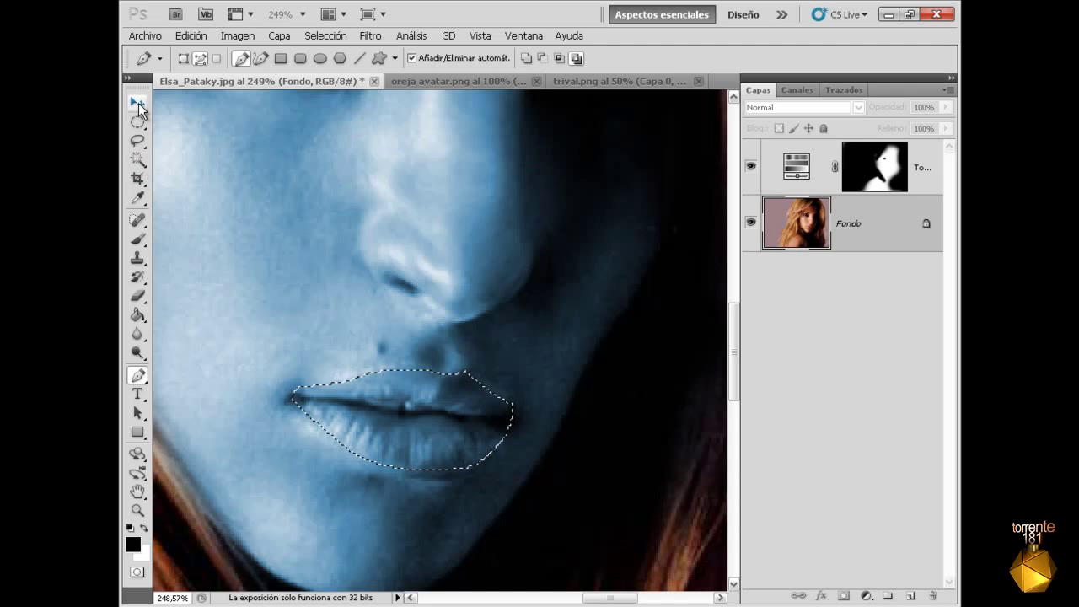
# Step: Target the Tono/saturación mask, try a hard-edged lip fill, then undo it
pyautogui.click(137, 103)
pyautogui.click(882, 166)
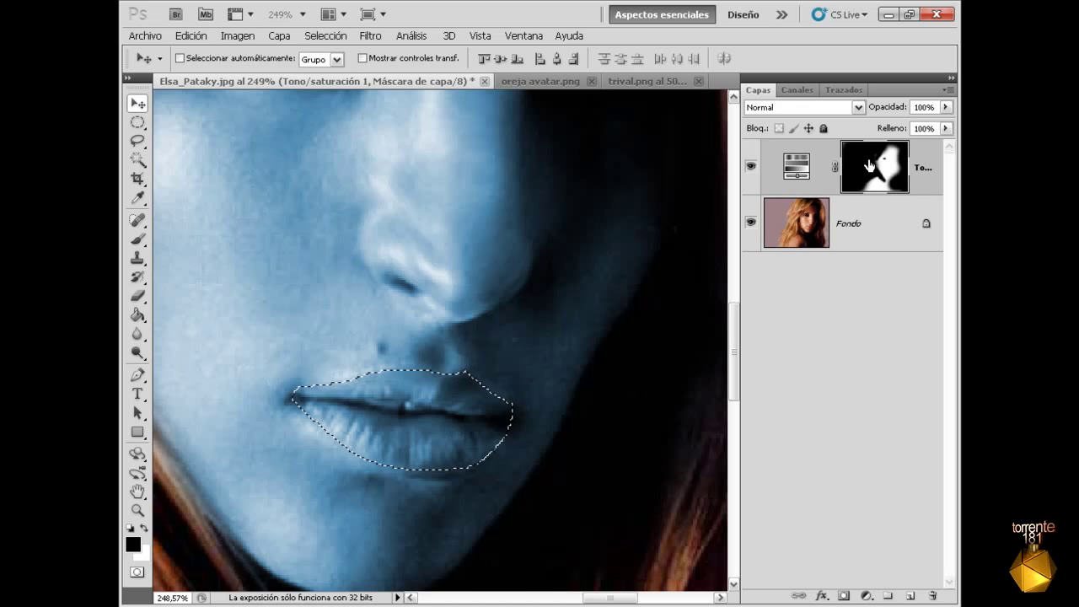
pyautogui.click(137, 315)
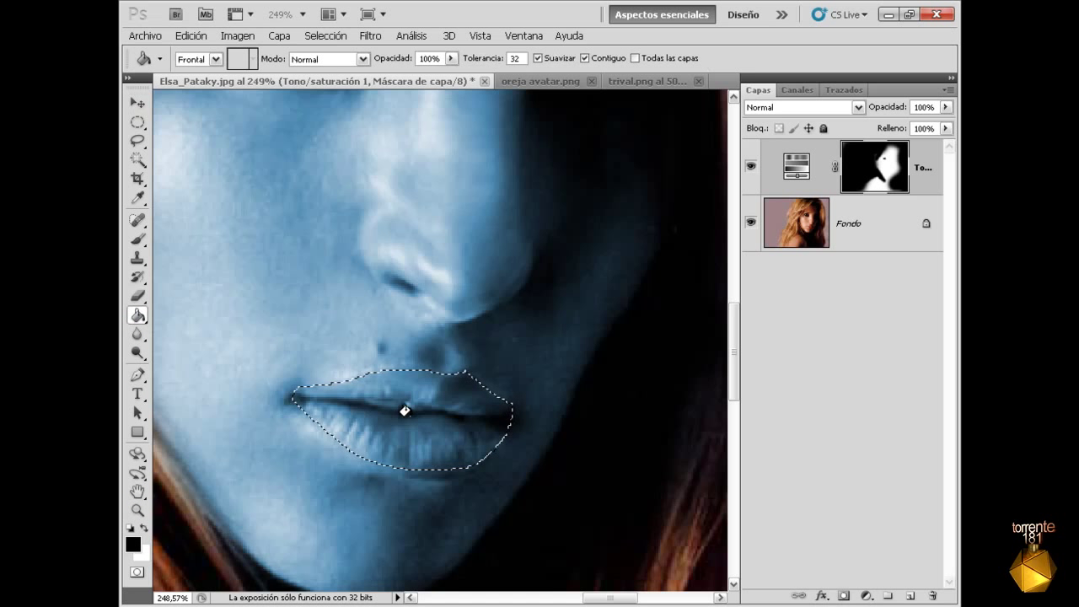
pyautogui.click(409, 415)
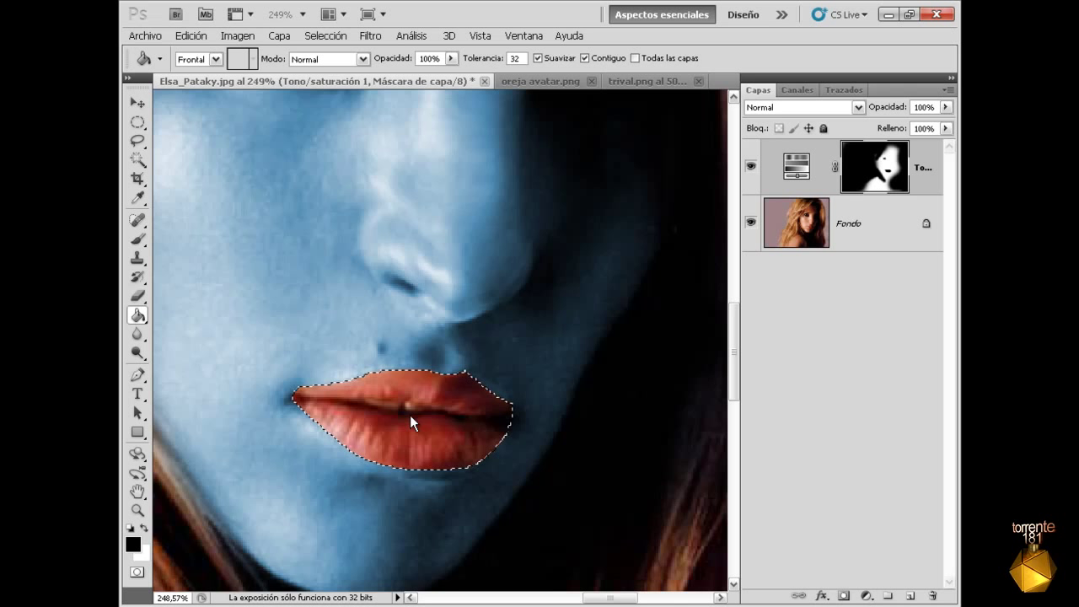
pyautogui.hotkey('ctrl', 'z')
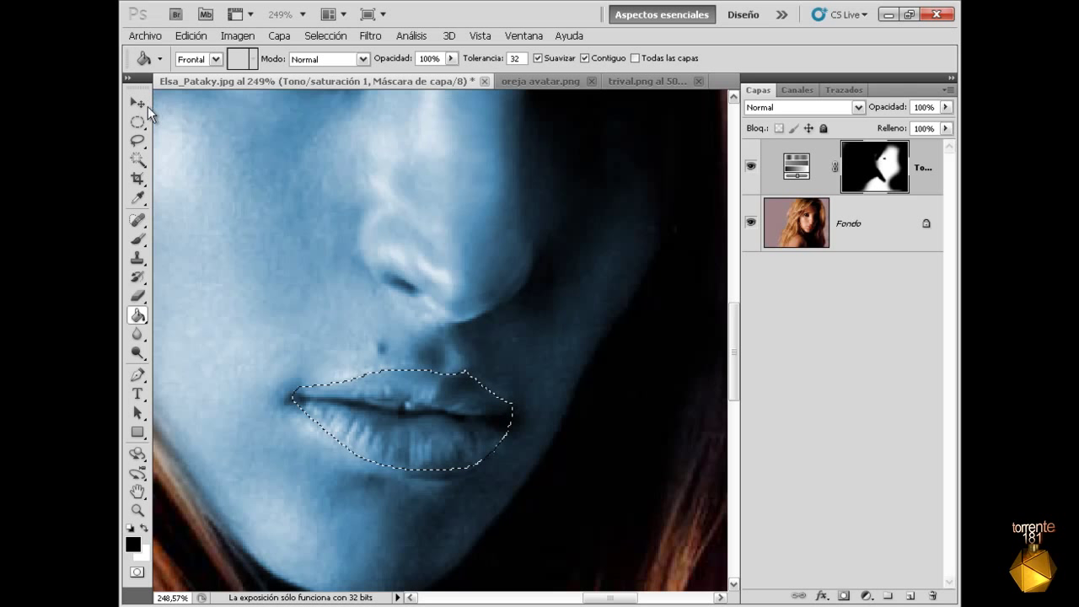
# Step: Feather the lip selection by 10 px
pyautogui.click(137, 102)
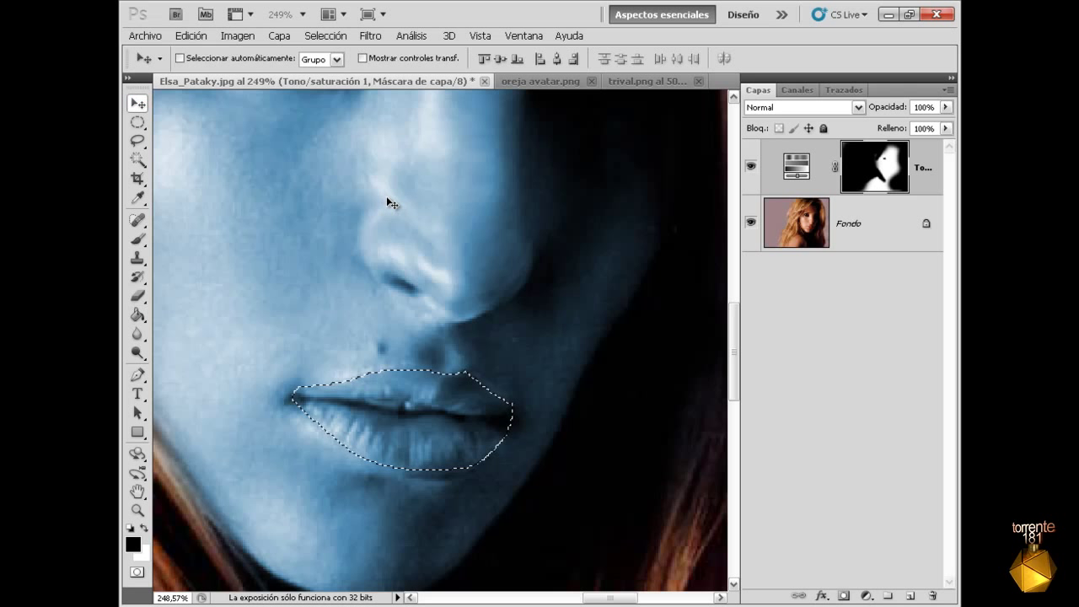
pyautogui.click(371, 35)
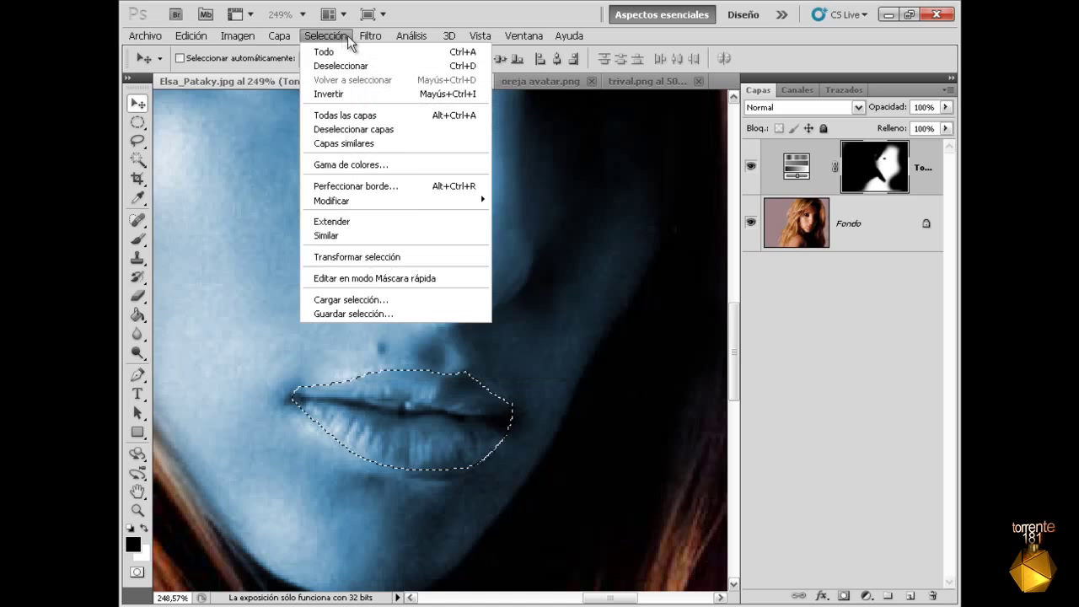
pyautogui.moveTo(331, 200)
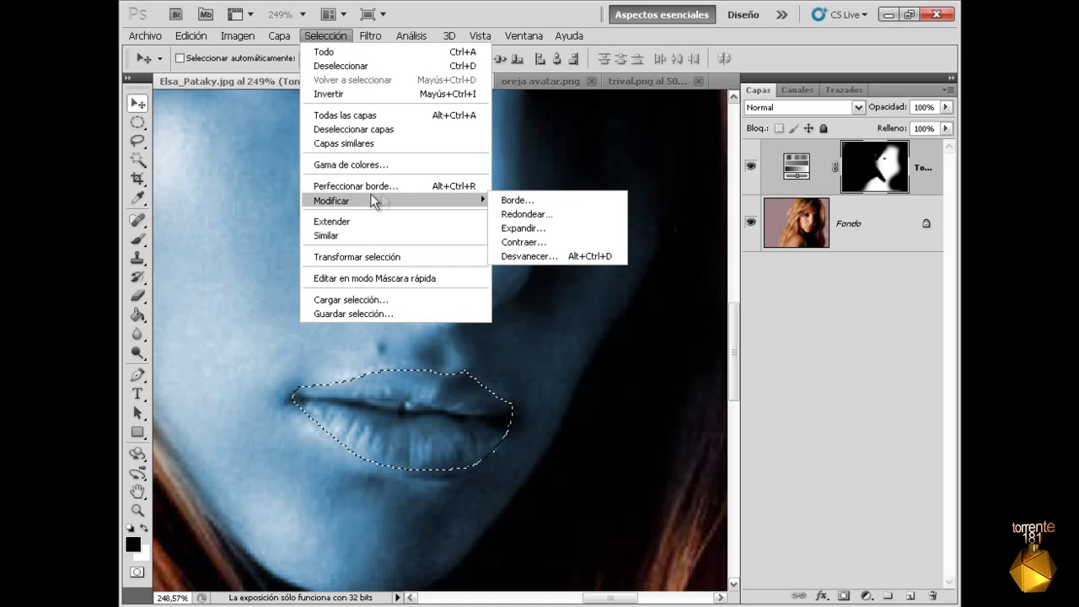
pyautogui.click(539, 262)
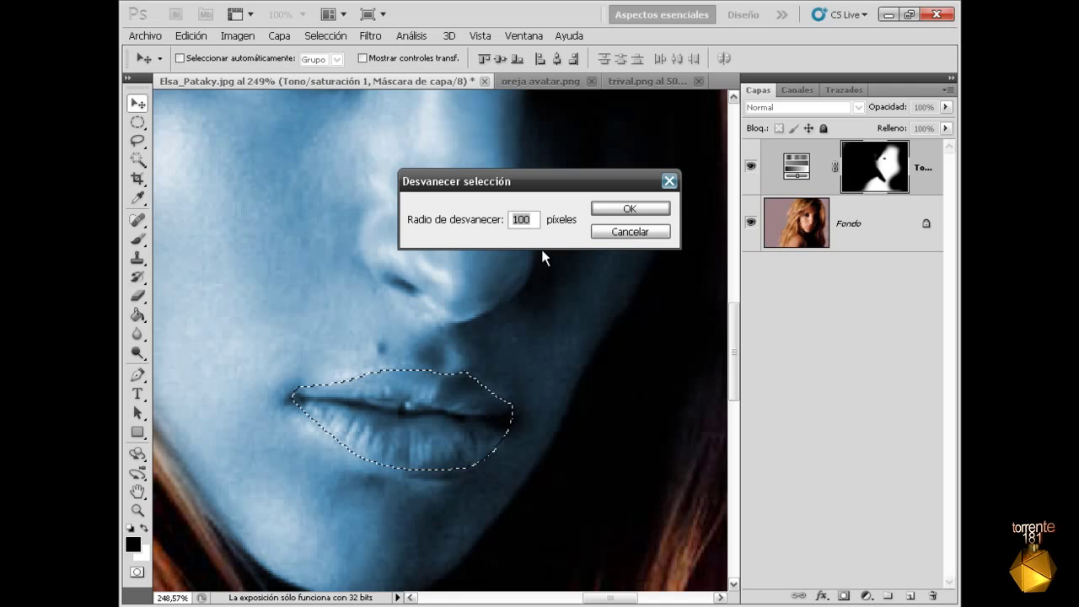
pyautogui.write('1')
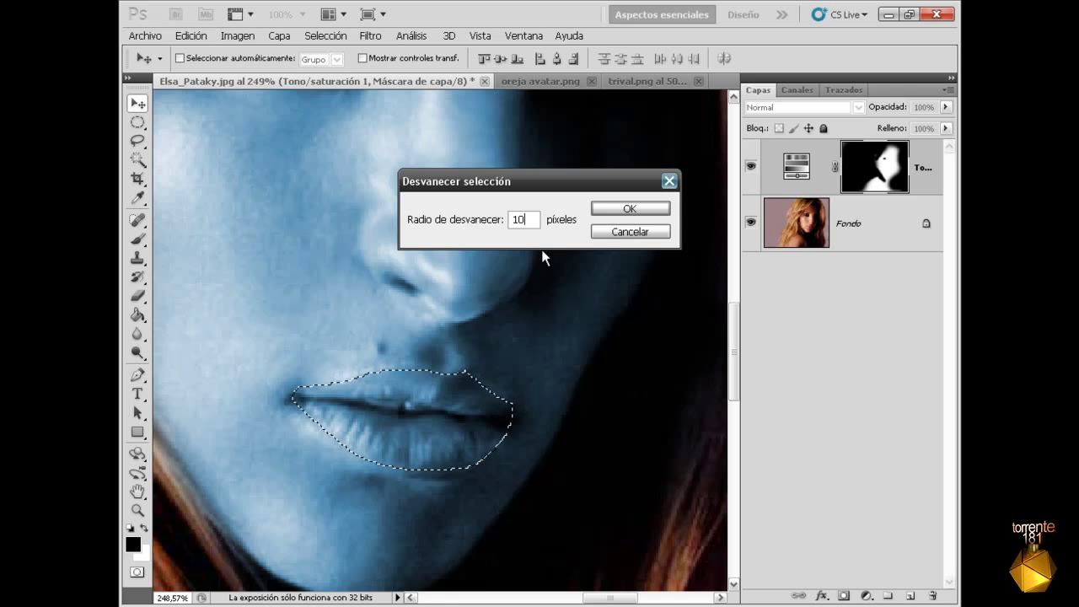
pyautogui.click(655, 209)
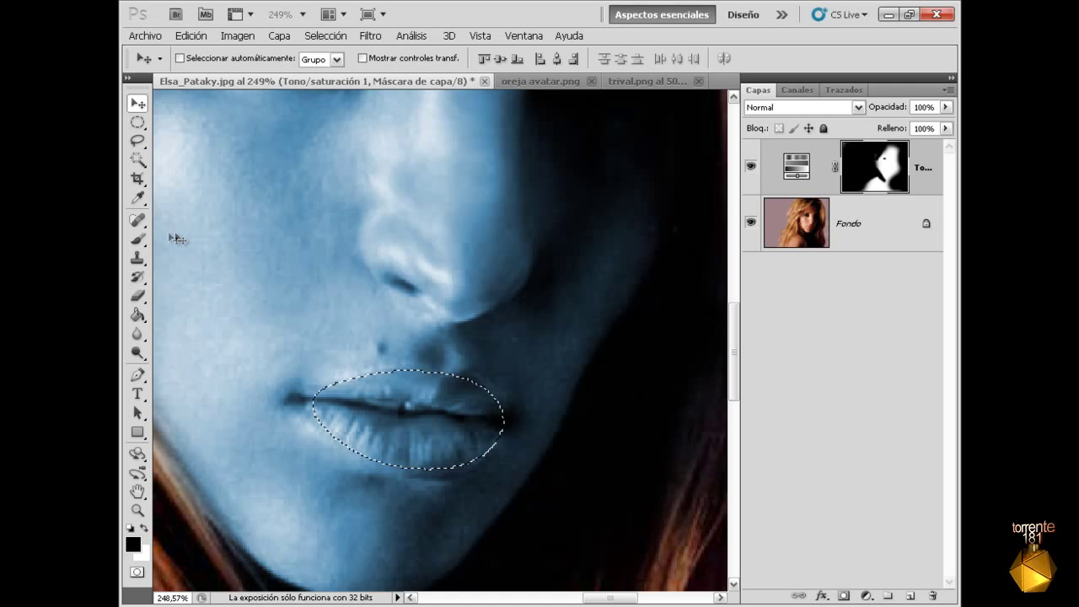
# Step: Fill the feathered lips on the mask to reveal soft red, deselect, and activate the Fondo layer
pyautogui.click(137, 314)
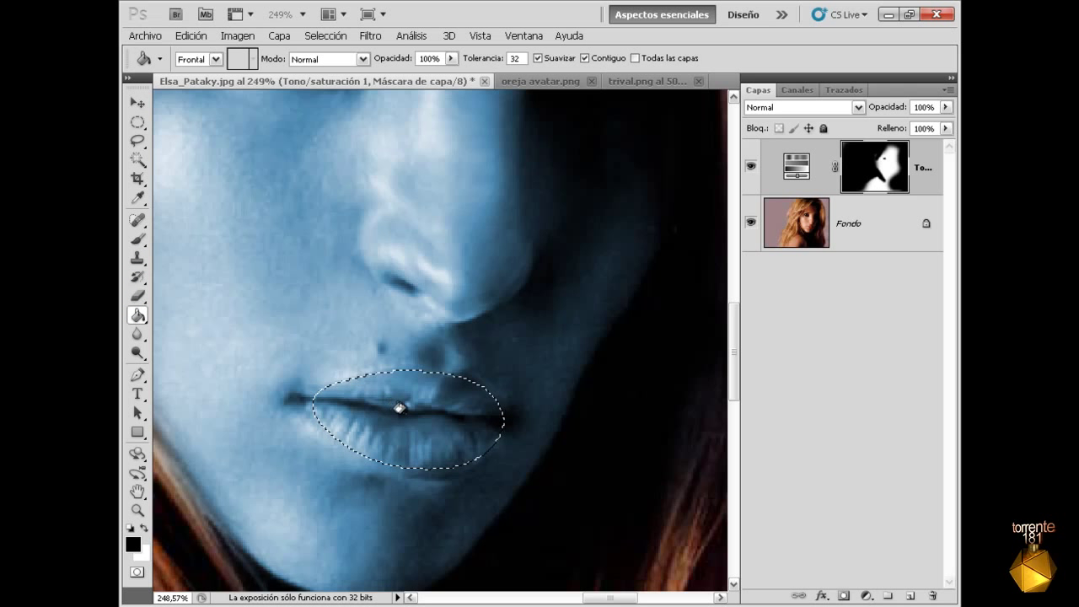
pyautogui.click(399, 408)
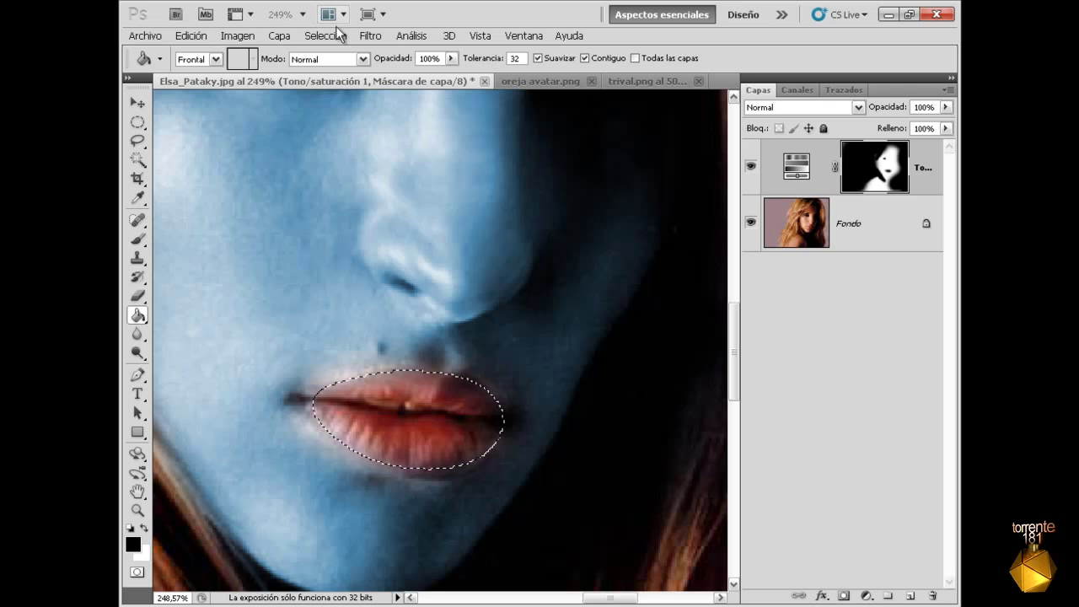
pyautogui.click(335, 38)
pyautogui.click(345, 66)
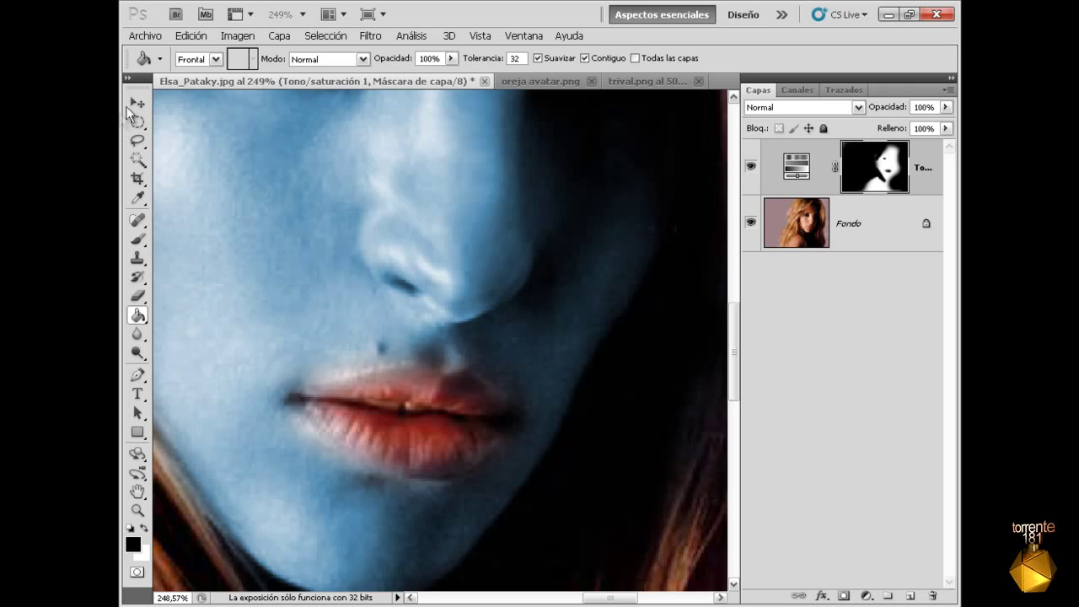
pyautogui.click(137, 102)
pyautogui.click(858, 225)
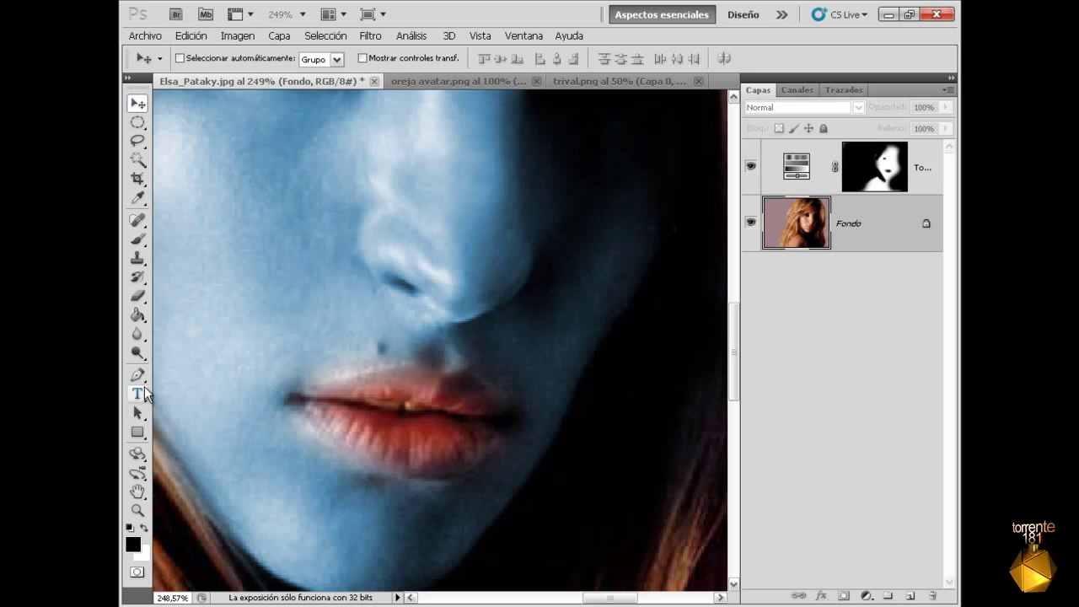
# Step: Draw a closed Pen path around the lower nose, from the left nostril to the right side and back
pyautogui.click(137, 377)
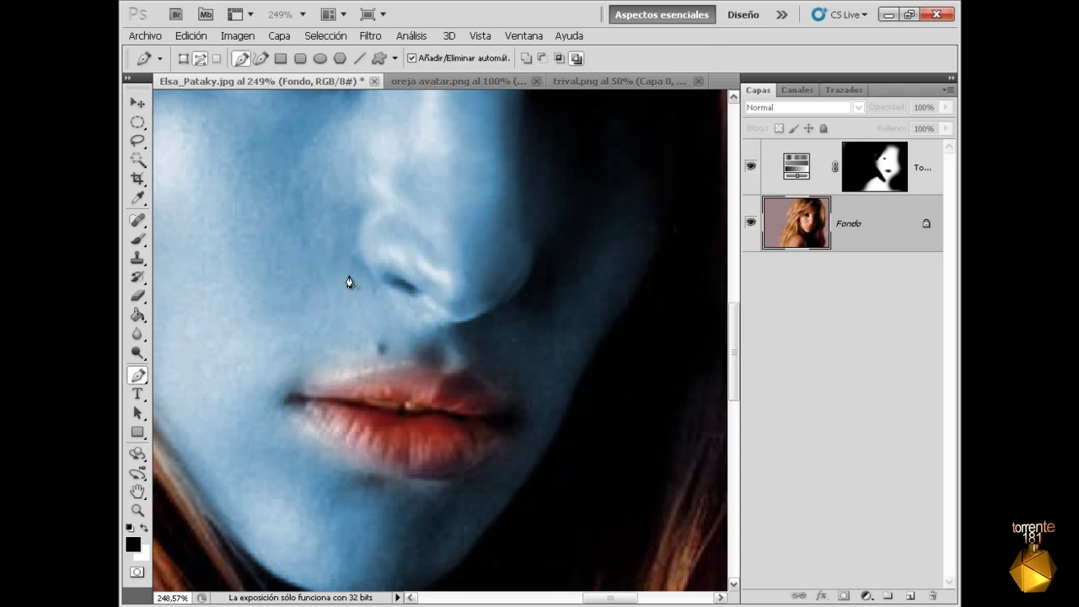
pyautogui.click(363, 253)
pyautogui.moveTo(526, 279); pyautogui.dragTo(540, 256)
pyautogui.click(527, 241)
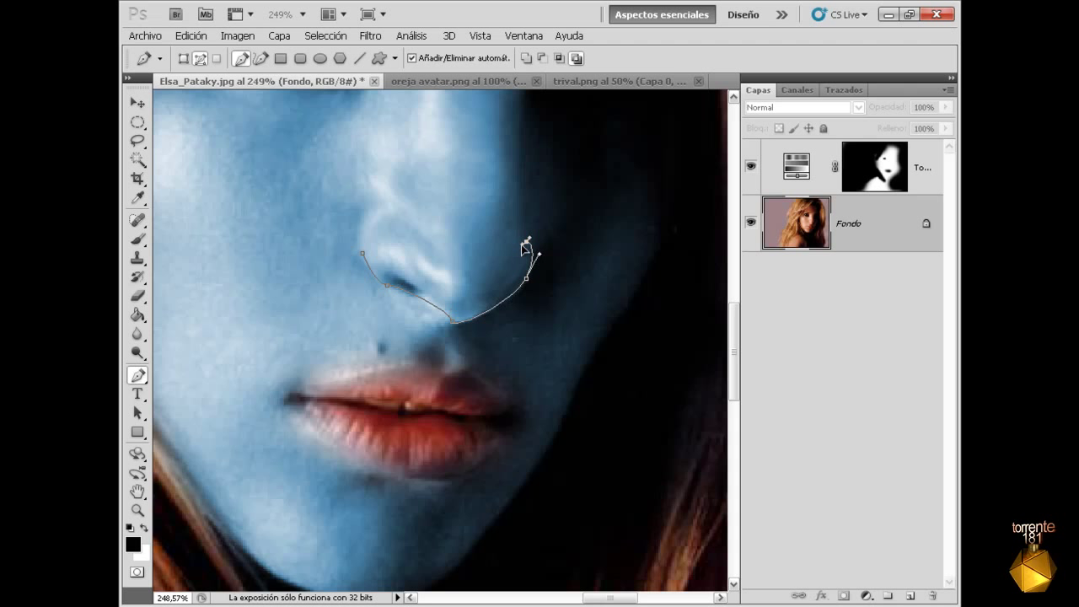
pyautogui.moveTo(497, 277); pyautogui.dragTo(481, 281)
pyautogui.moveTo(446, 279); pyautogui.dragTo(417, 259)
pyautogui.click(446, 280)
pyautogui.moveTo(364, 253); pyautogui.dragTo(371, 254)
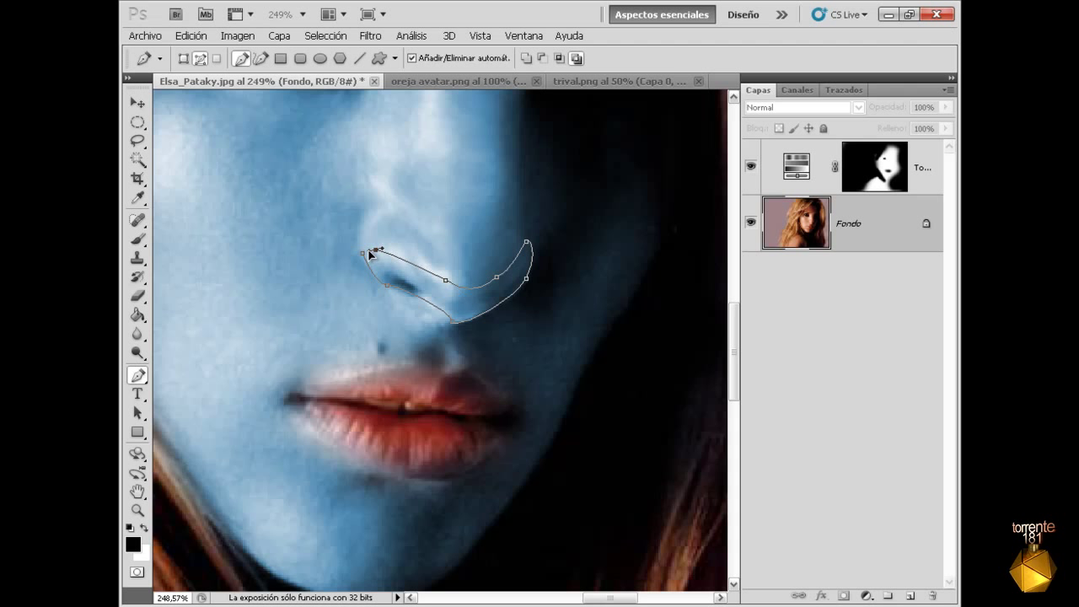
pyautogui.moveTo(371, 255); pyautogui.dragTo(363, 259)
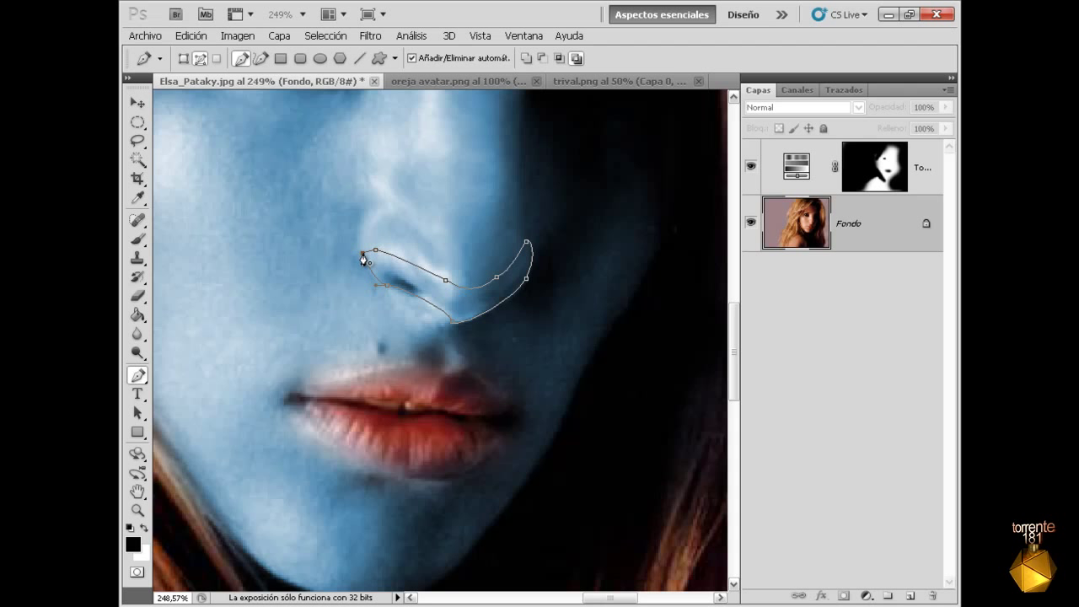